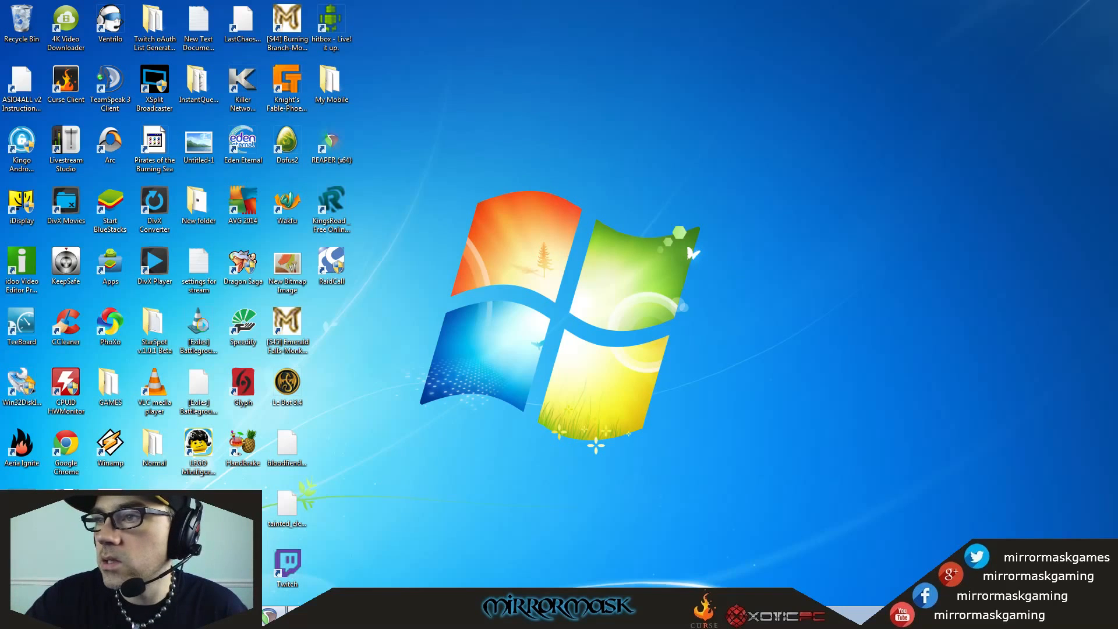
Bring the browser window onto the desktop and examine the REAPER, ASIO4ALL and Virtual Audio Cable websites.
{"action": "left_click_drag", "start_coordinate": [1117, 53], "coordinate": [585, 41]}
{"action": "left_click", "coordinate": [257, 45]}
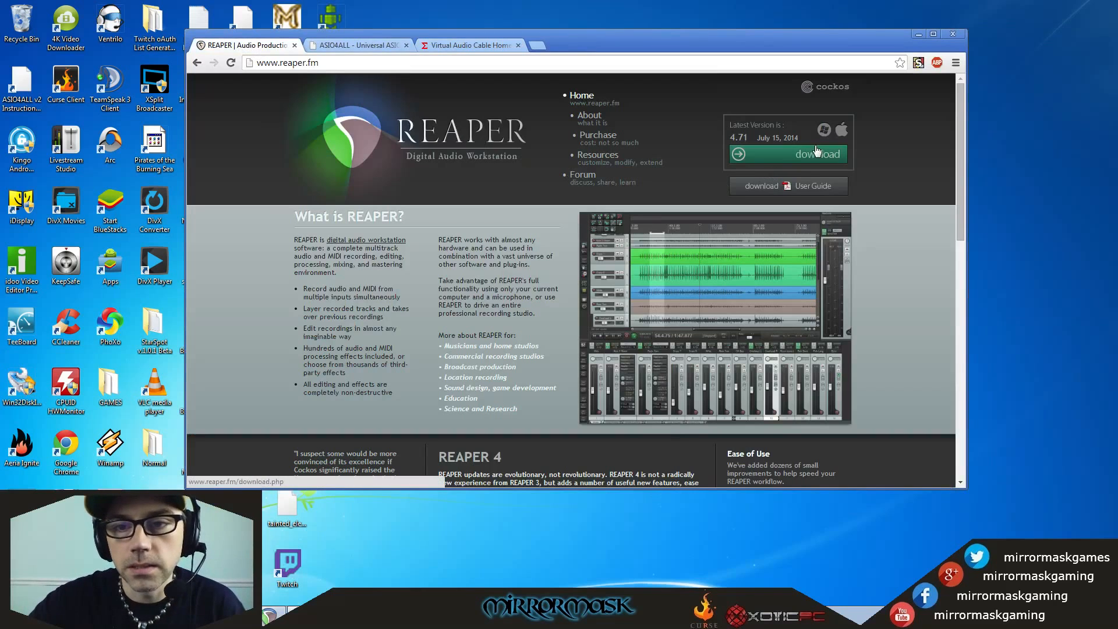
{"action": "left_click", "coordinate": [360, 47]}
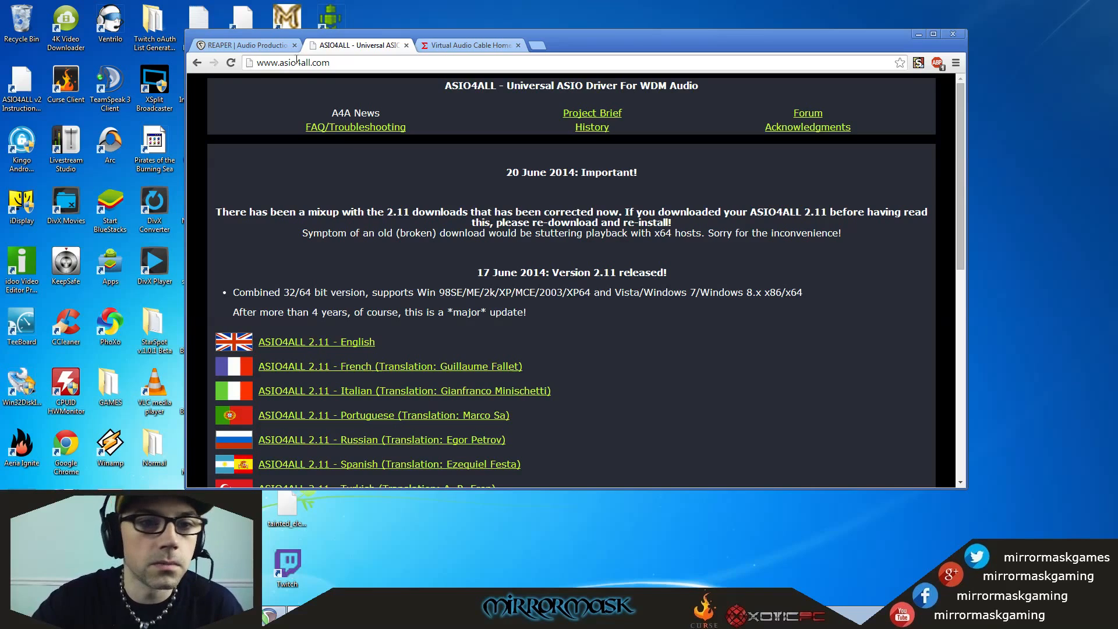
{"action": "scroll", "coordinate": [559, 346], "scroll_direction": "down", "scroll_amount": 3}
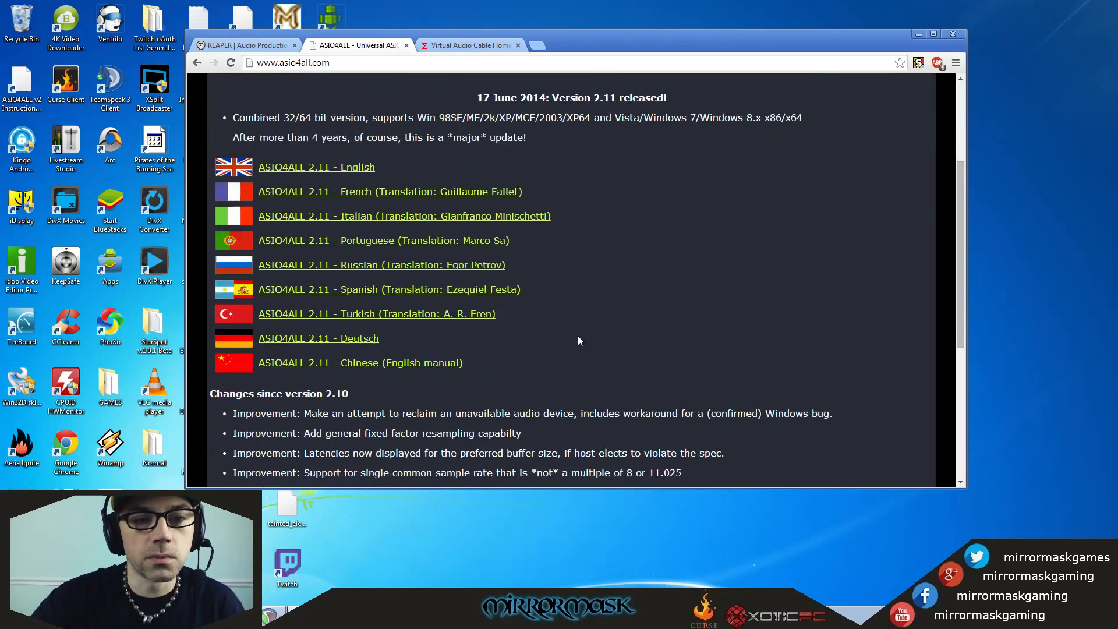
{"action": "scroll", "coordinate": [407, 304], "scroll_direction": "up", "scroll_amount": 3}
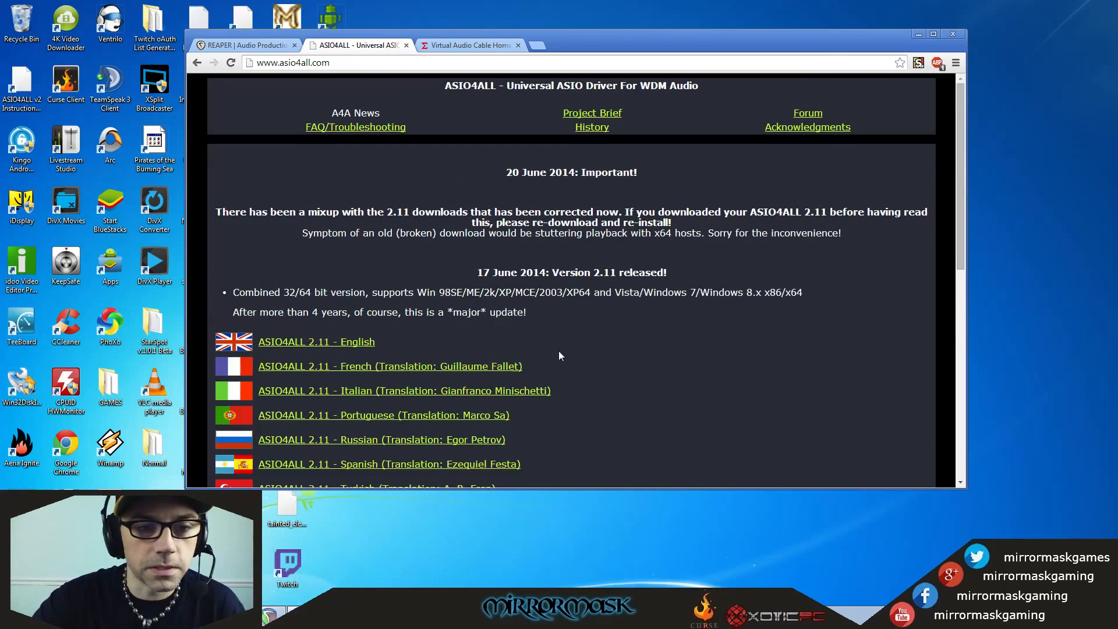
{"action": "left_click", "coordinate": [470, 45]}
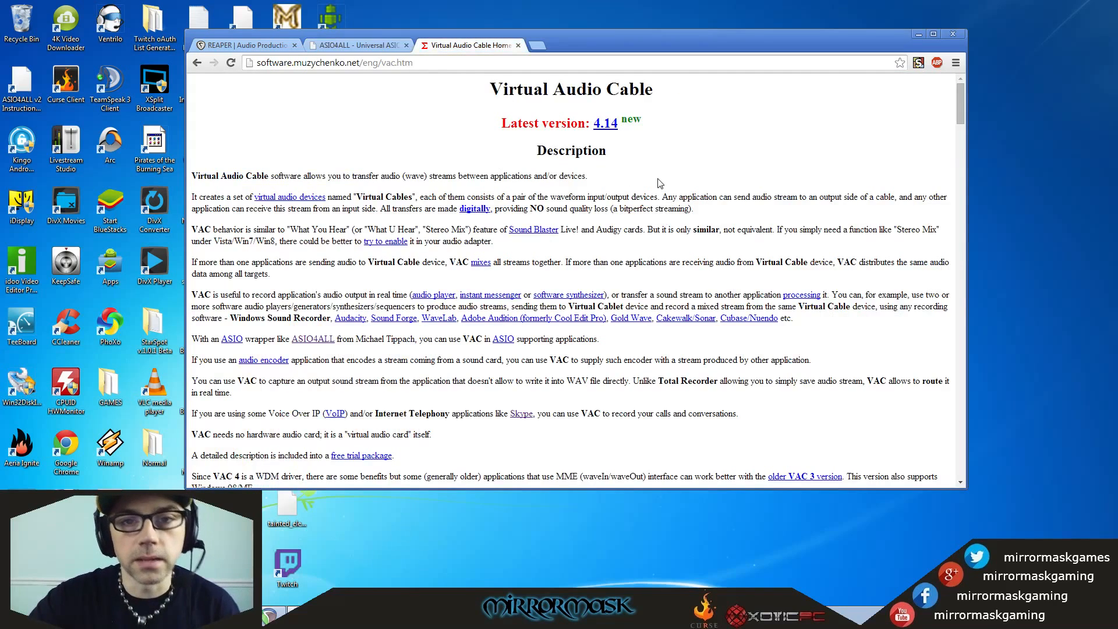
{"action": "scroll", "coordinate": [667, 181], "scroll_direction": "down", "scroll_amount": 2}
{"action": "scroll", "coordinate": [667, 180], "scroll_direction": "up", "scroll_amount": 2}
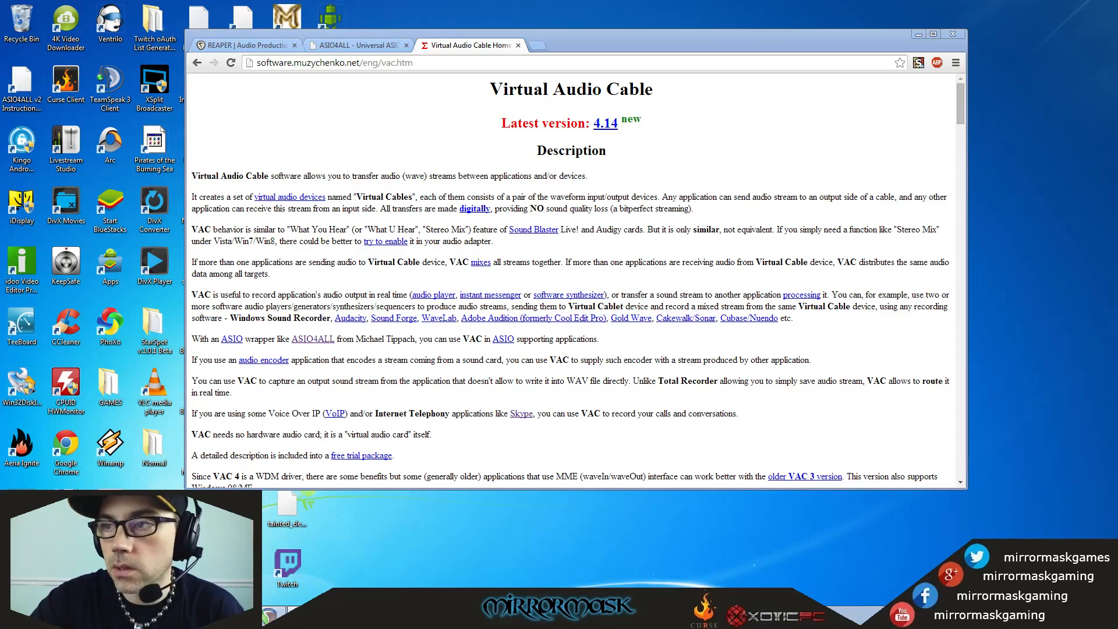
Bring the Sound dialog's recording devices into view, select Line 1 of Virtual Audio Cable, and place the dialog beside the browser.
{"action": "left_click_drag", "start_coordinate": [717, 58], "coordinate": [569, 67]}
{"action": "scroll", "coordinate": [635, 195], "scroll_direction": "down", "scroll_amount": 2}
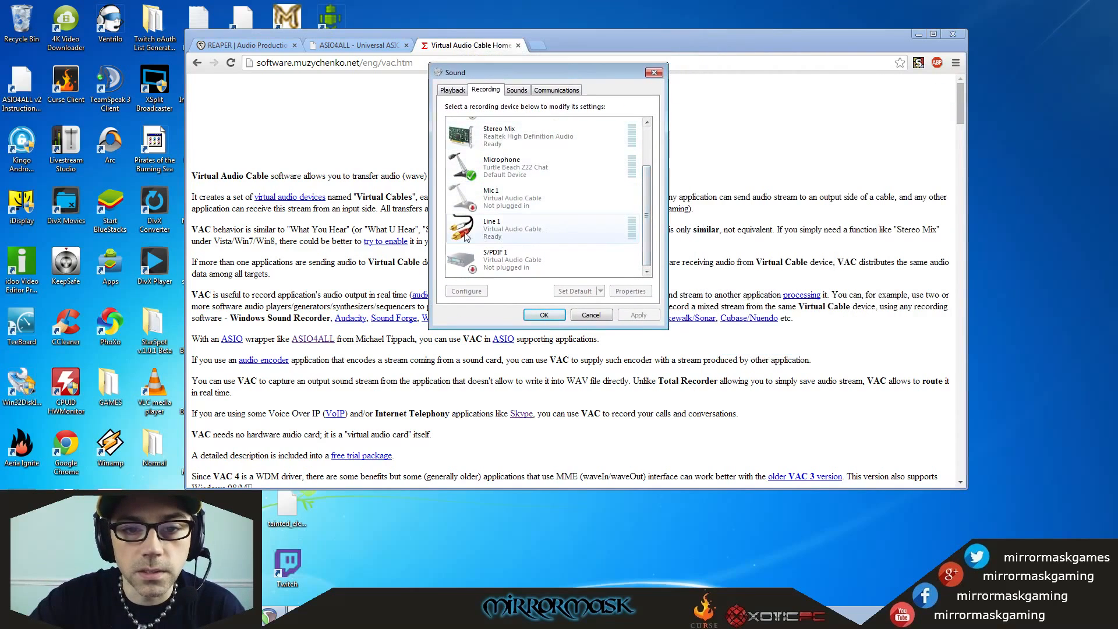
{"action": "left_click", "coordinate": [496, 236]}
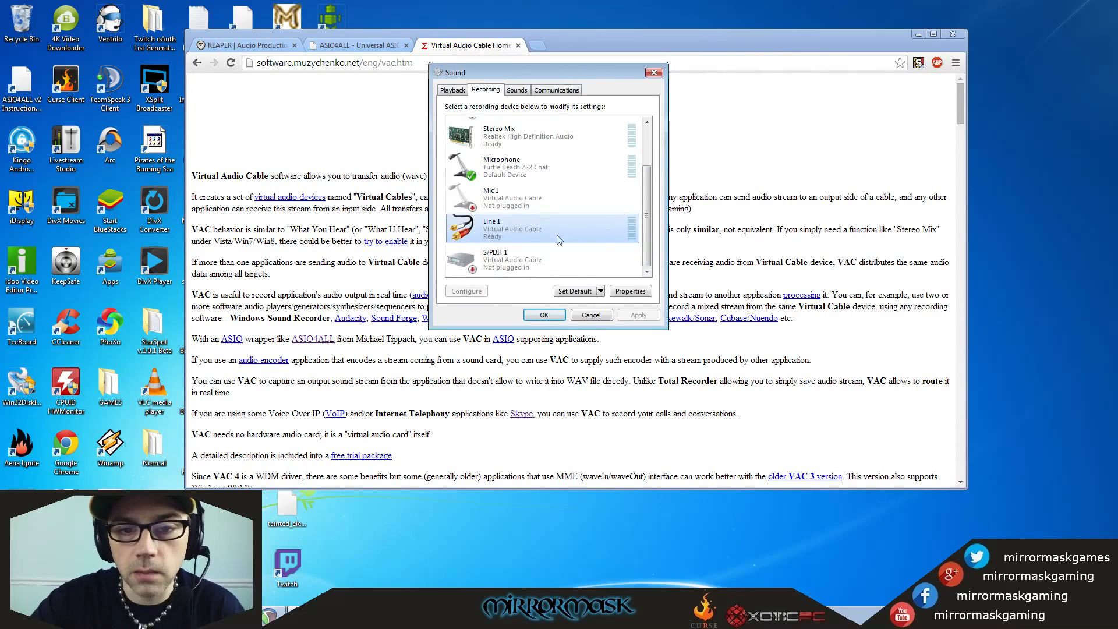
{"action": "left_click_drag", "start_coordinate": [551, 68], "coordinate": [998, 37]}
{"action": "left_click", "coordinate": [830, 34]}
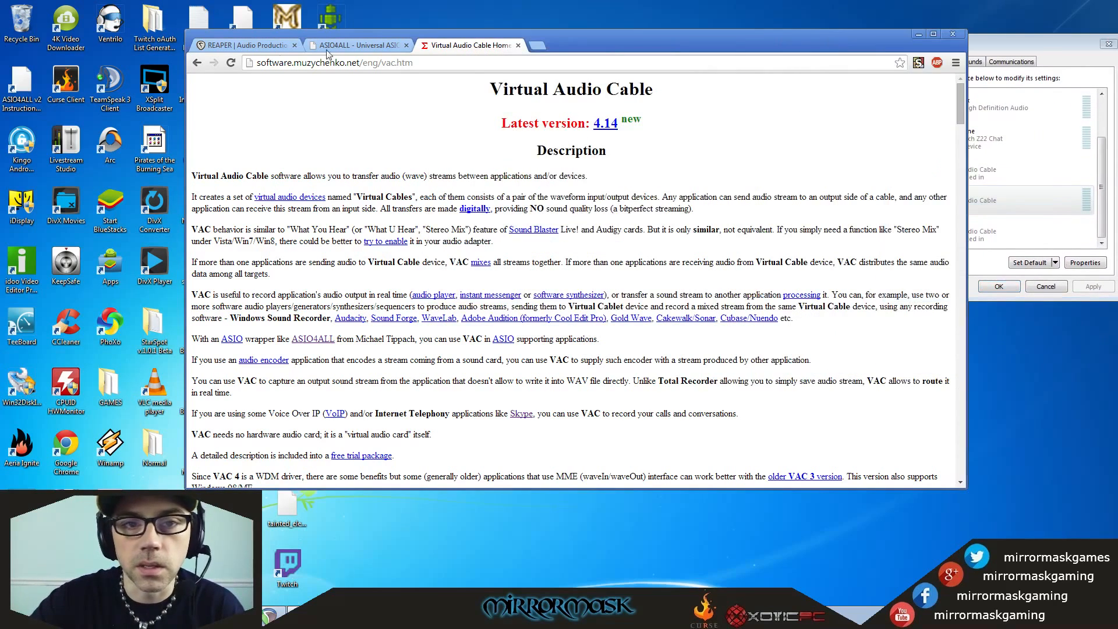
Revisit the REAPER, ASIO4ALL and Virtual Audio Cable pages to compare the three required programs, and minimize the browser.
{"action": "left_click", "coordinate": [245, 45]}
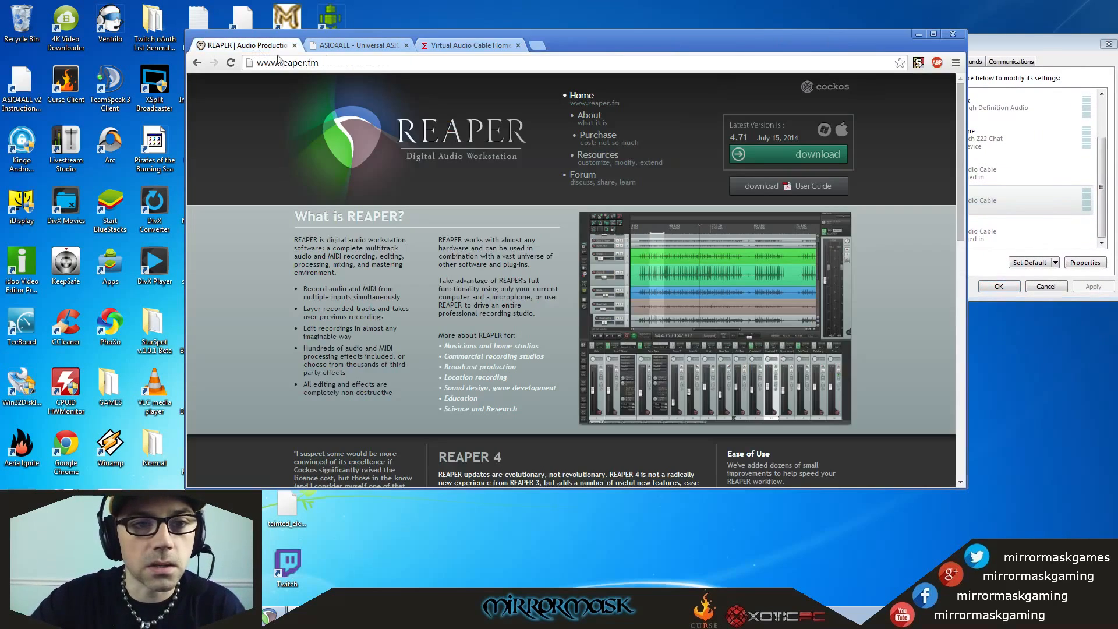
{"action": "left_click", "coordinate": [360, 45]}
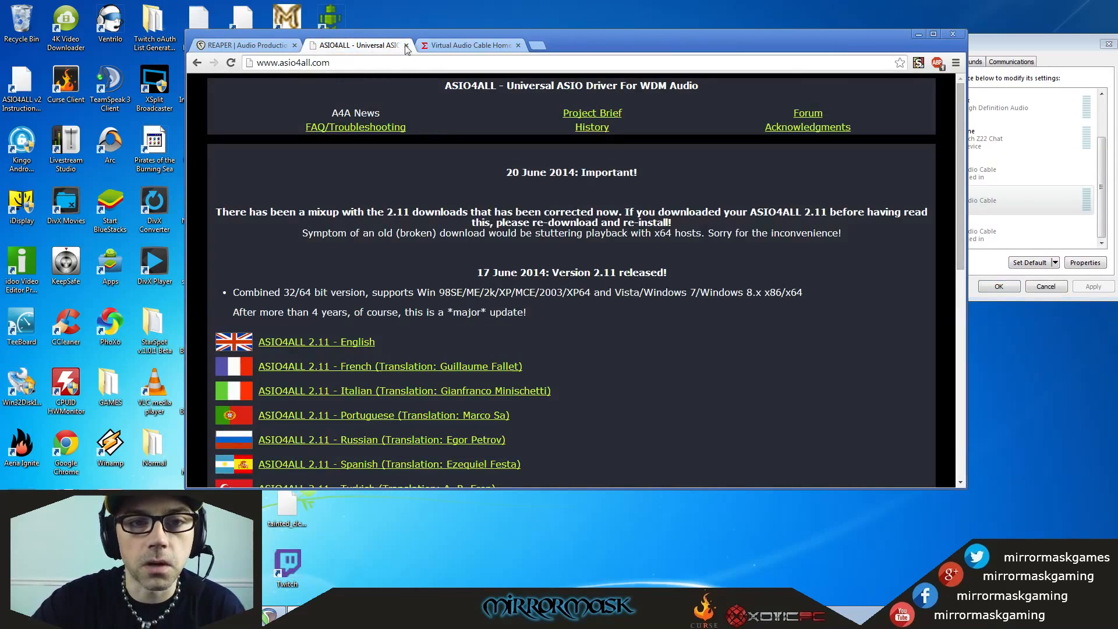
{"action": "left_click", "coordinate": [474, 46]}
{"action": "scroll", "coordinate": [584, 199], "scroll_direction": "down", "scroll_amount": 6}
{"action": "scroll", "coordinate": [579, 210], "scroll_direction": "up", "scroll_amount": 6}
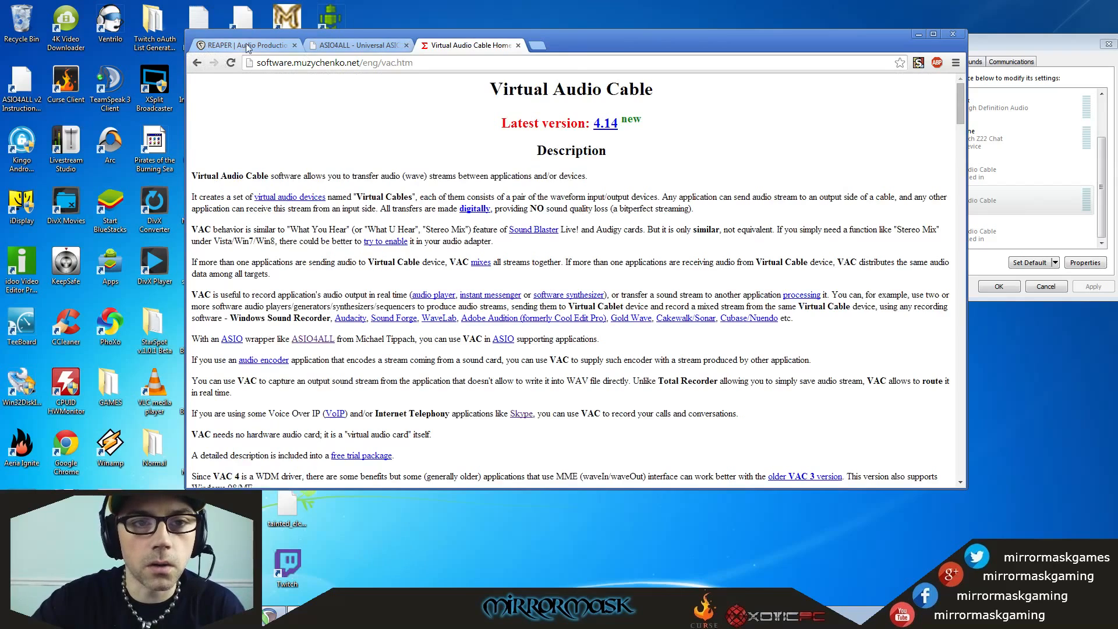
{"action": "left_click", "coordinate": [360, 45]}
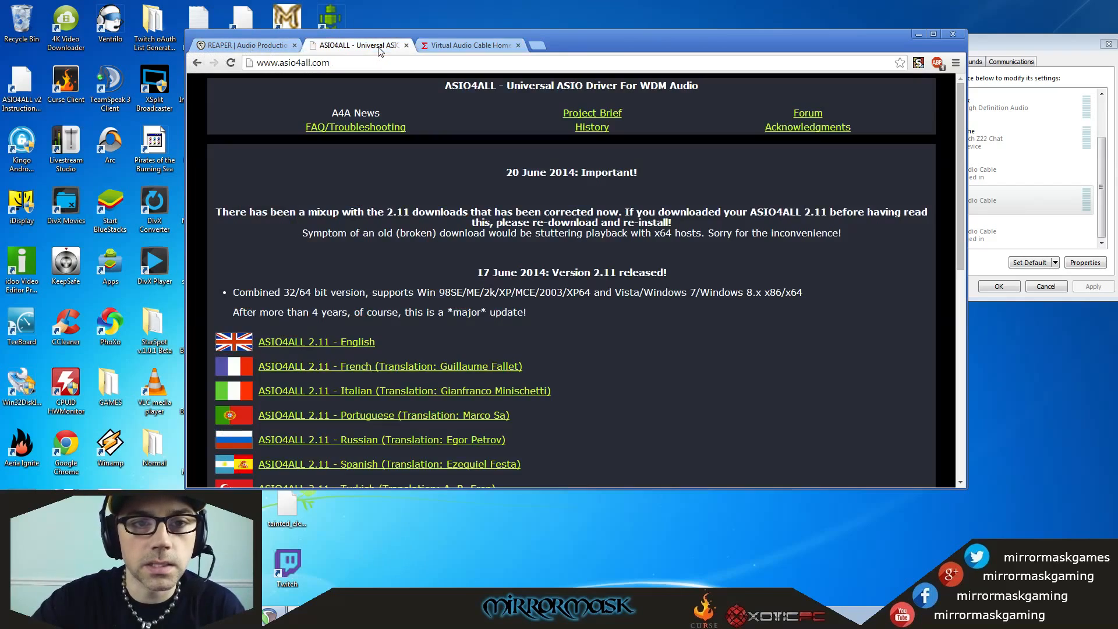
{"action": "left_click", "coordinate": [451, 50]}
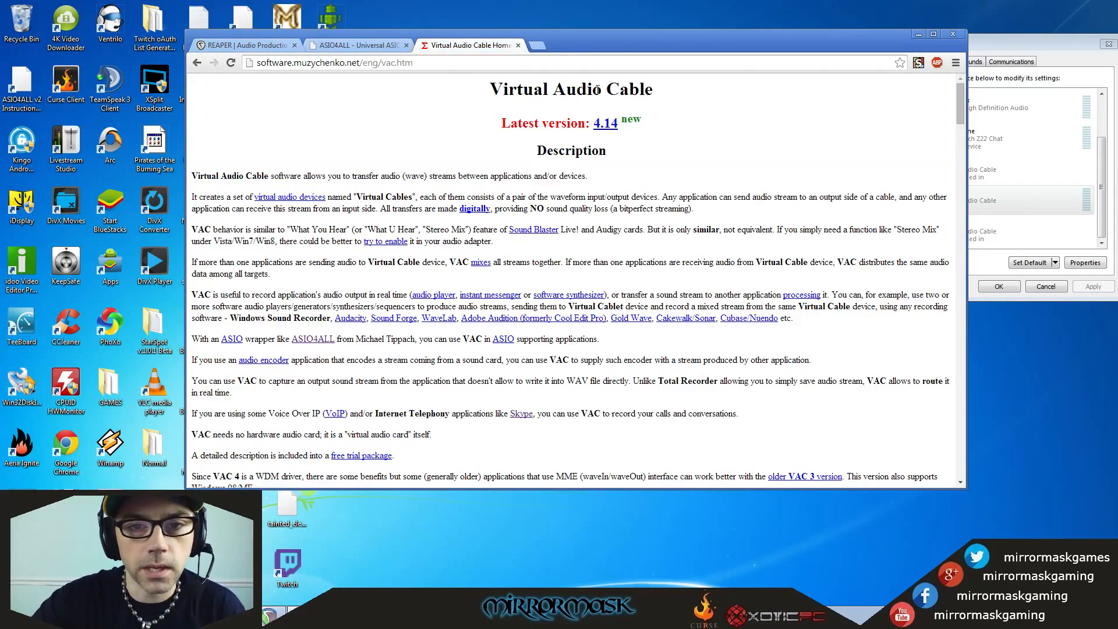
{"action": "left_click", "coordinate": [272, 49]}
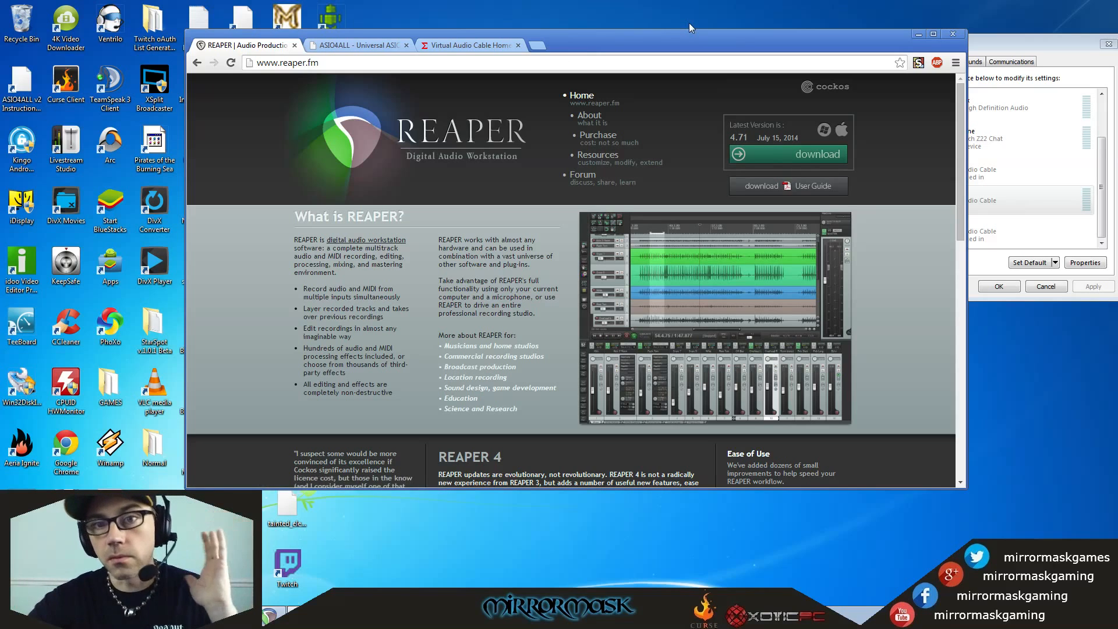
{"action": "left_click", "coordinate": [919, 34]}
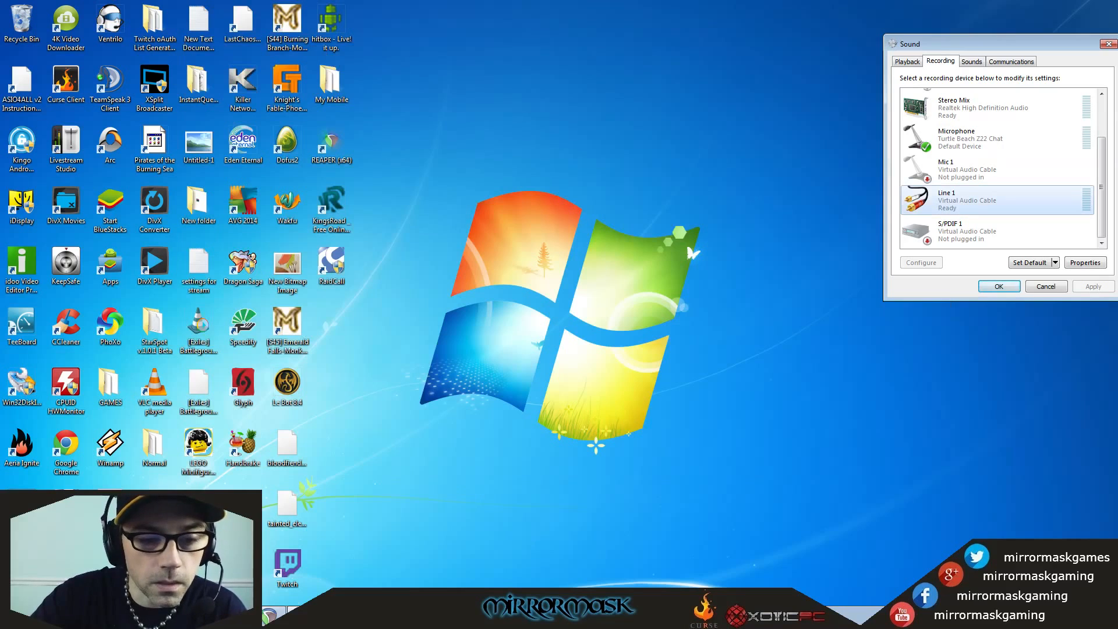
Switch to the REAPER project window and compare track 1's signal with its effects bypassed and re-enabled.
{"action": "left_click_drag", "start_coordinate": [1117, 53], "coordinate": [406, 35]}
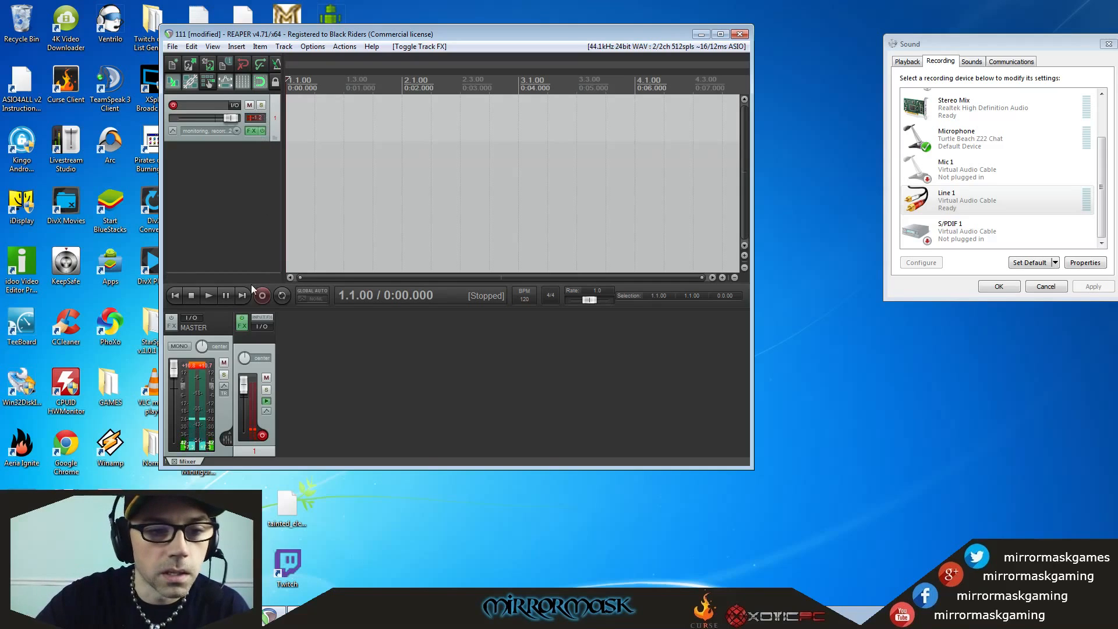
{"action": "left_click", "coordinate": [262, 132]}
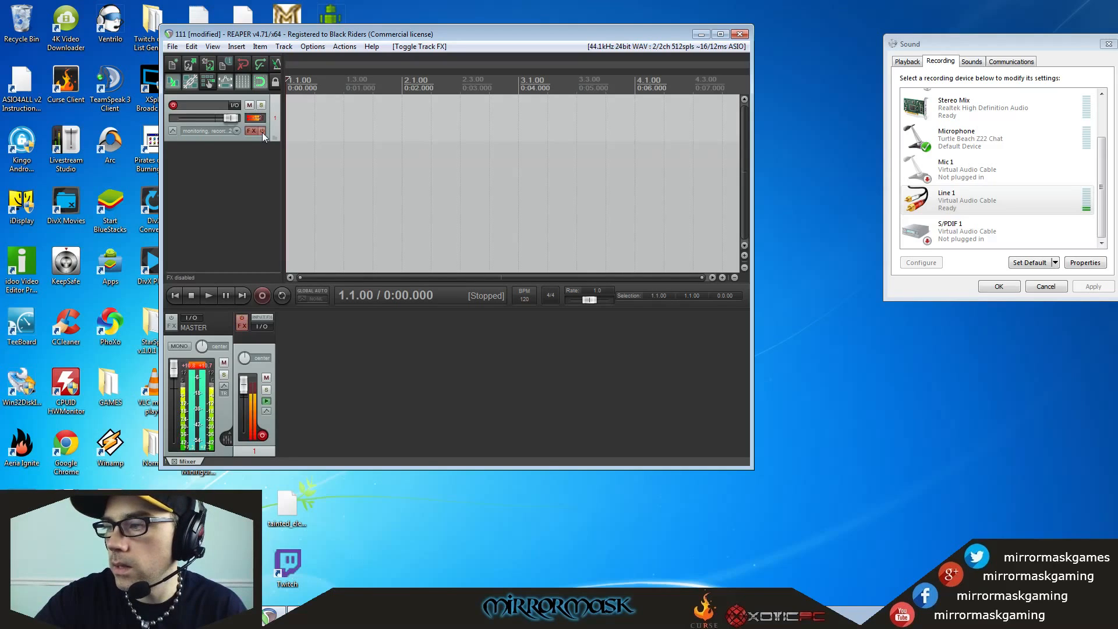
{"action": "left_click", "coordinate": [262, 132]}
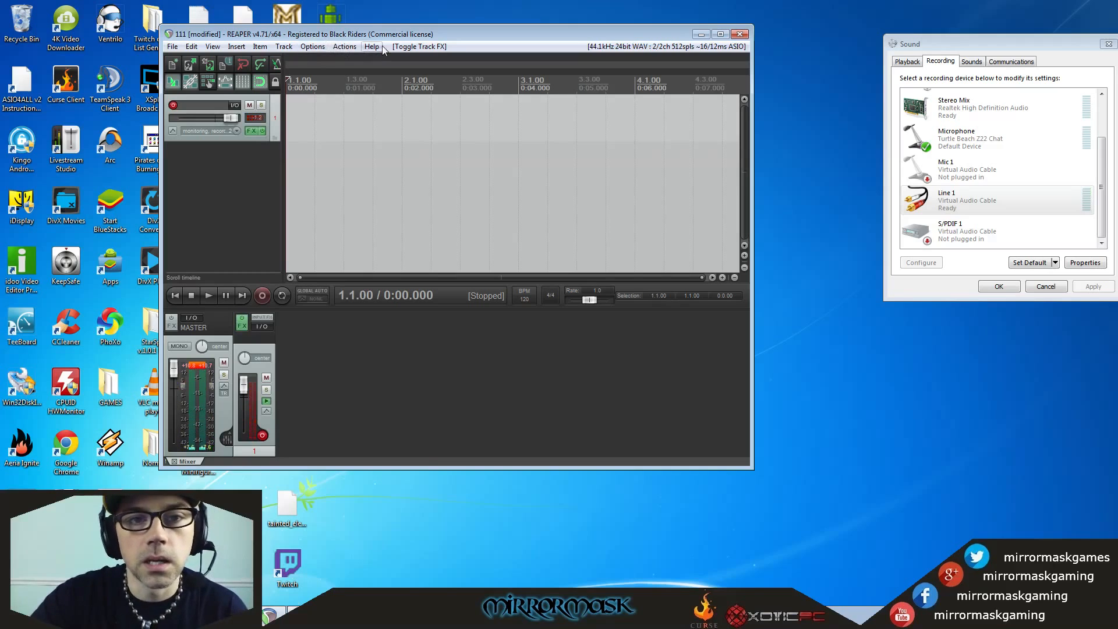
{"action": "left_click_drag", "start_coordinate": [377, 39], "coordinate": [441, 47]}
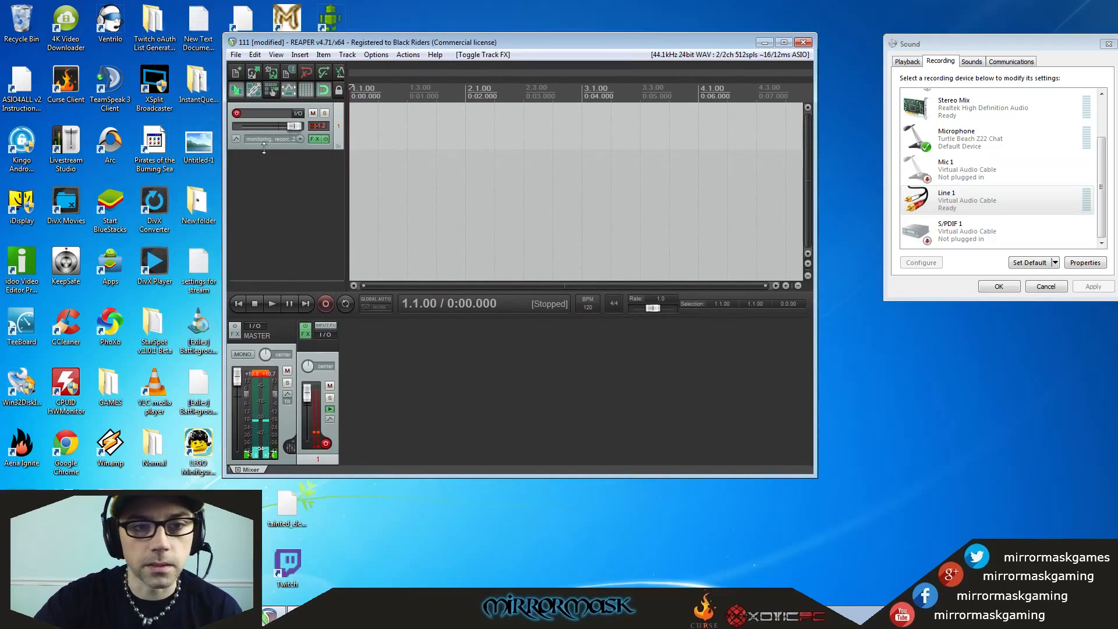
Examine REAPER's ASIO audio device preferences and the ASIO4ALL device list in standard and advanced views, and leave without applying changes.
{"action": "left_click", "coordinate": [377, 55]}
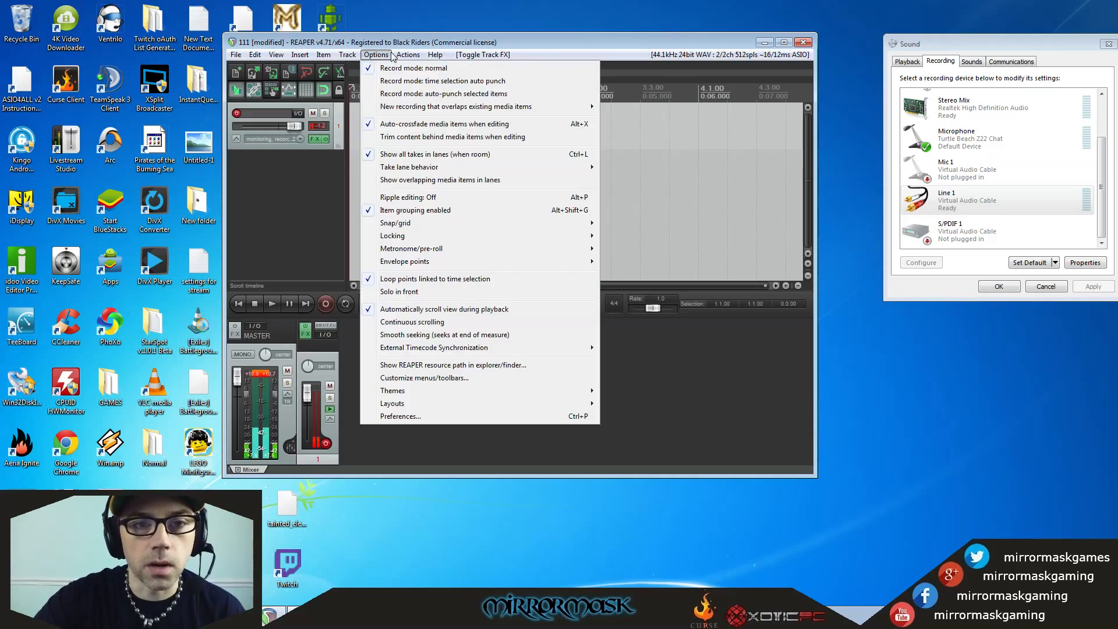
{"action": "mouse_move", "coordinate": [376, 55]}
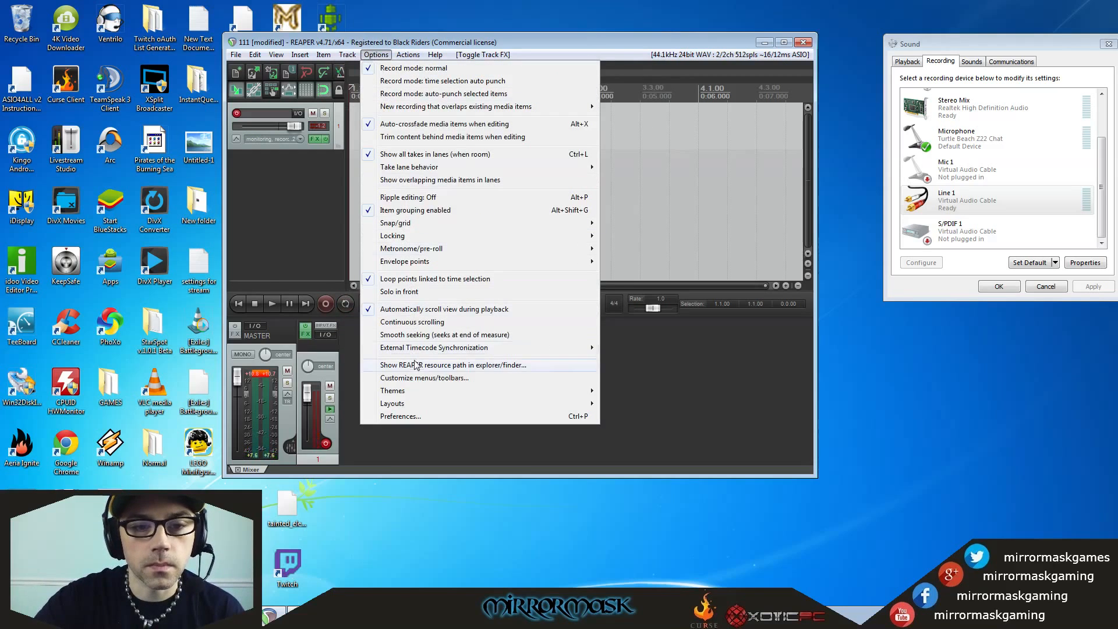
{"action": "left_click", "coordinate": [401, 416]}
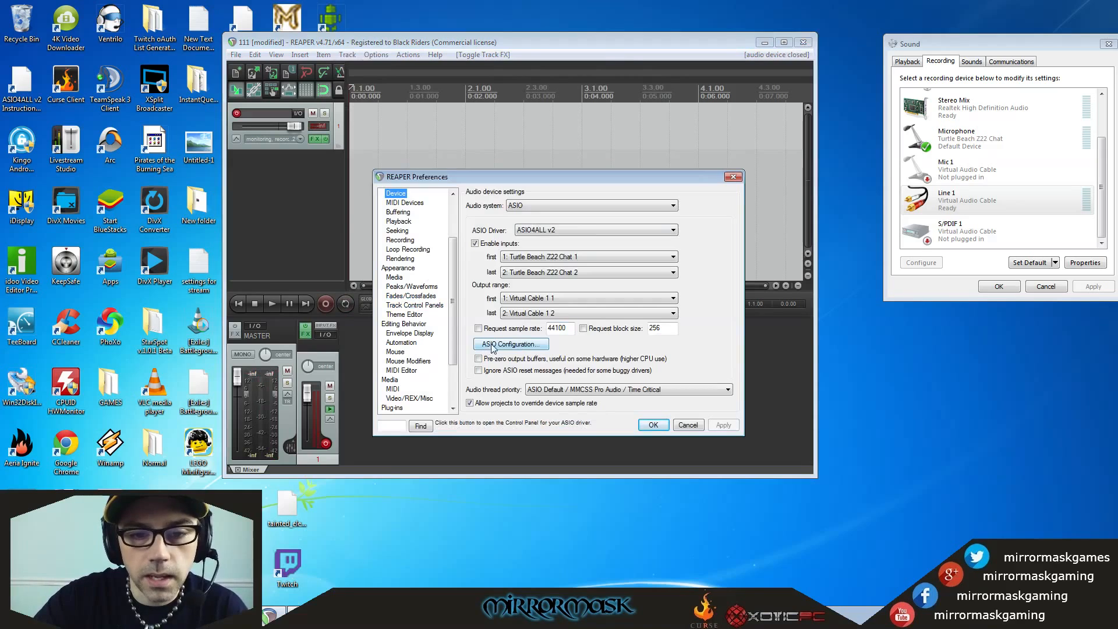
{"action": "left_click", "coordinate": [525, 345]}
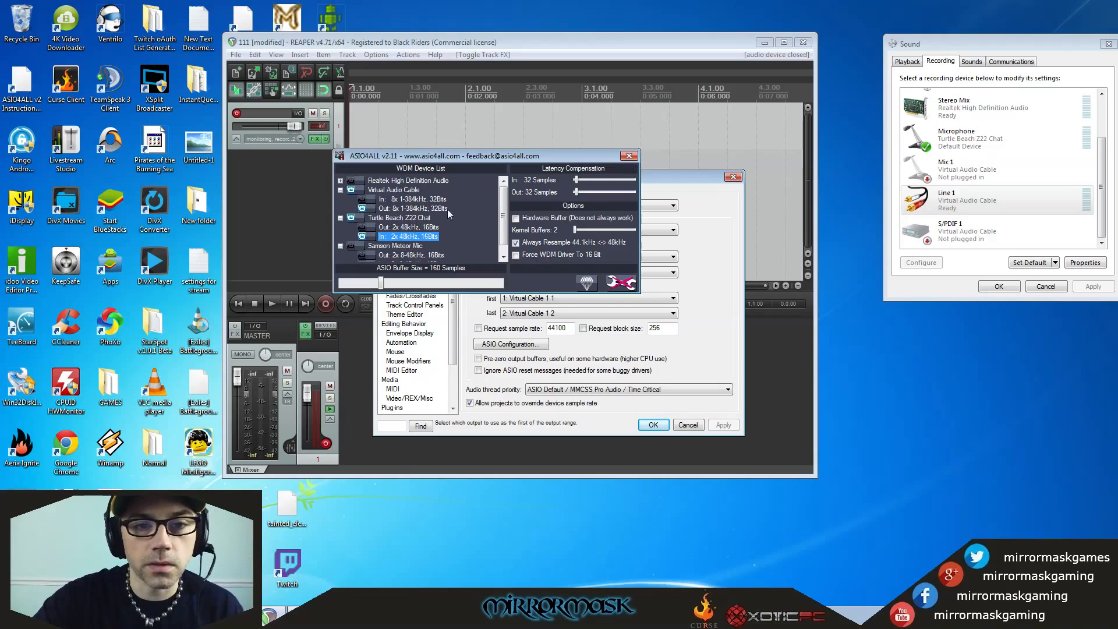
{"action": "mouse_move", "coordinate": [503, 204]}
{"action": "left_mouse_down"}
{"action": "mouse_move", "coordinate": [511, 249]}
{"action": "mouse_move", "coordinate": [519, 192]}
{"action": "left_mouse_up"}
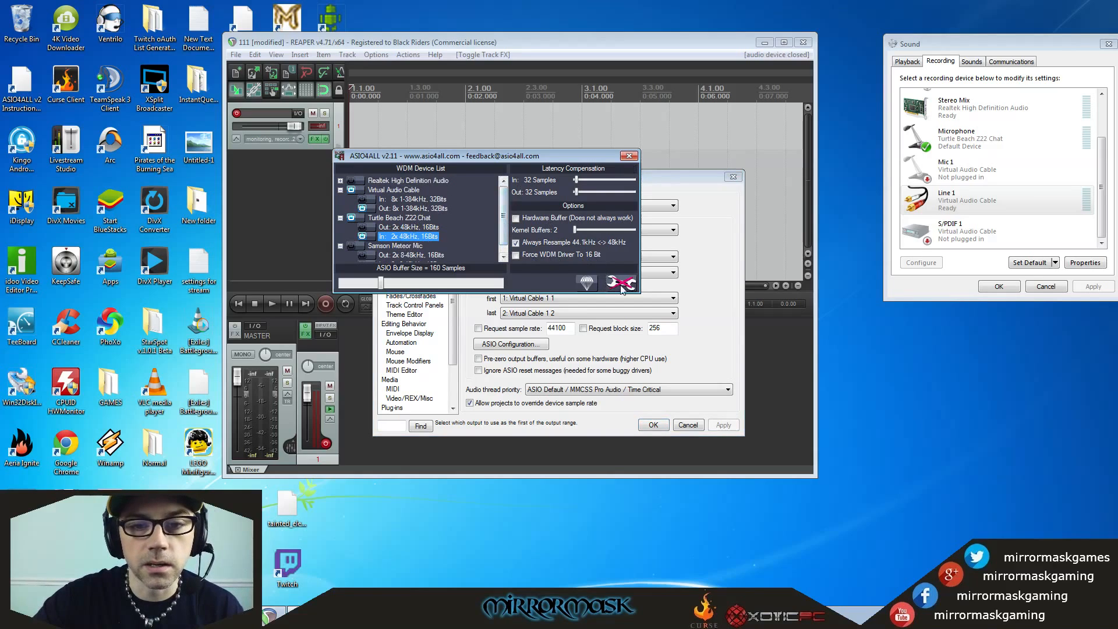
{"action": "left_click", "coordinate": [619, 284]}
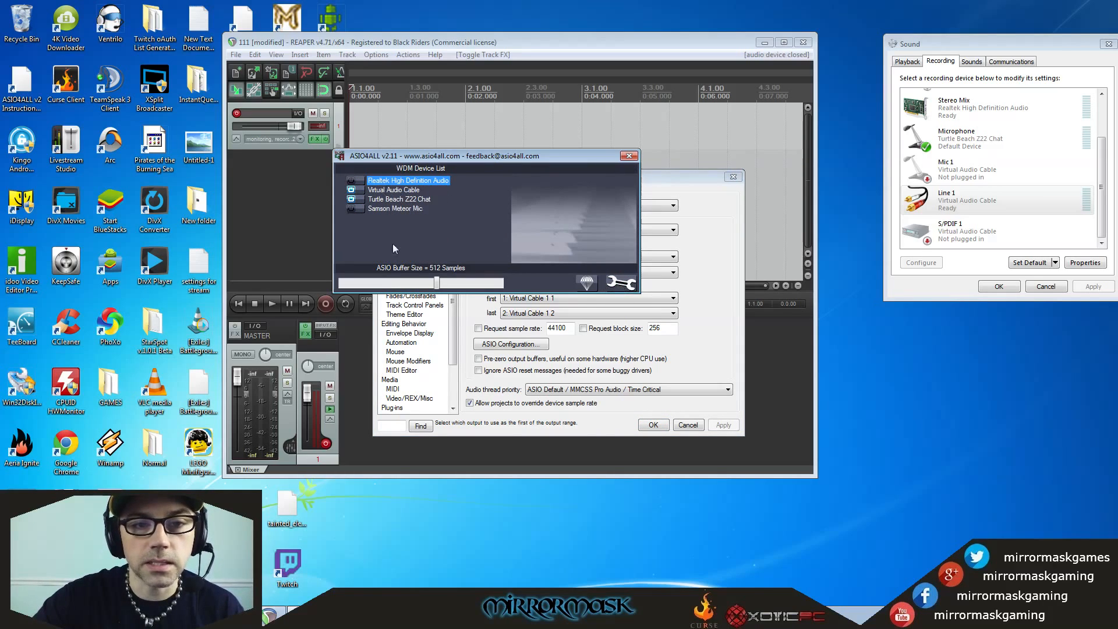
{"action": "left_click", "coordinate": [620, 285]}
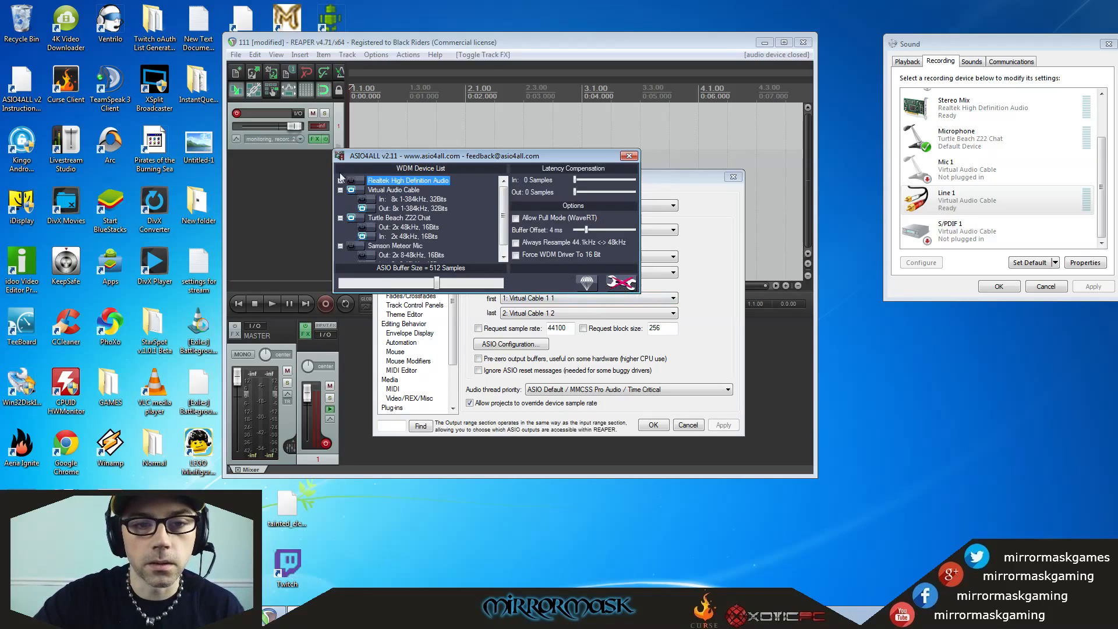
{"action": "left_click", "coordinate": [627, 155]}
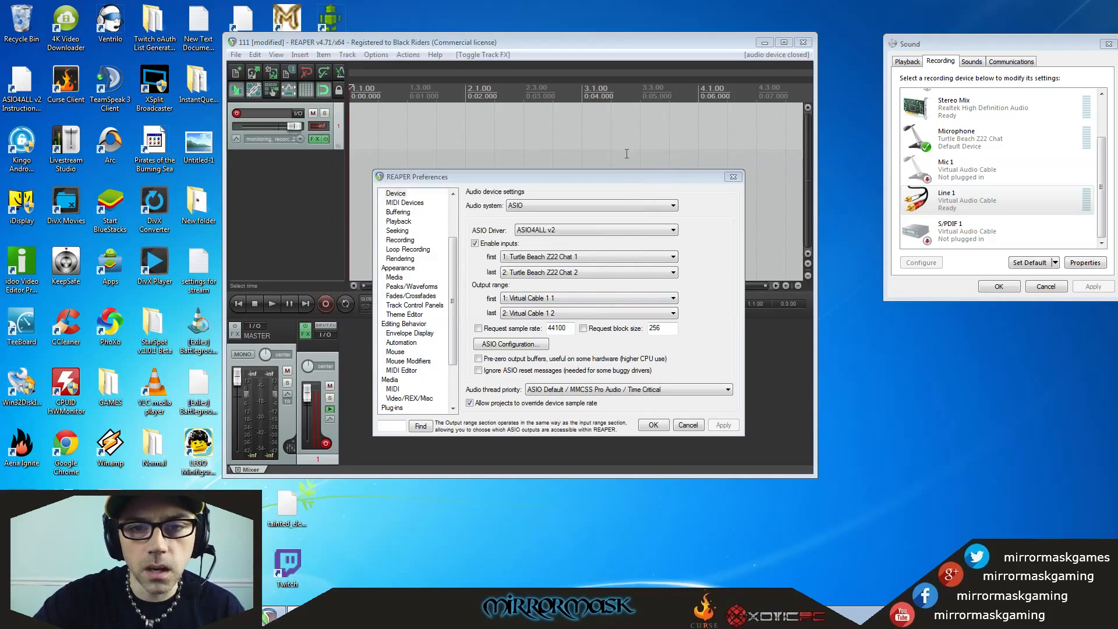
{"action": "left_click", "coordinate": [680, 427]}
Insert a new track below track 1.
{"action": "left_click", "coordinate": [271, 169]}
{"action": "right_click", "coordinate": [270, 168]}
{"action": "left_click", "coordinate": [256, 162]}
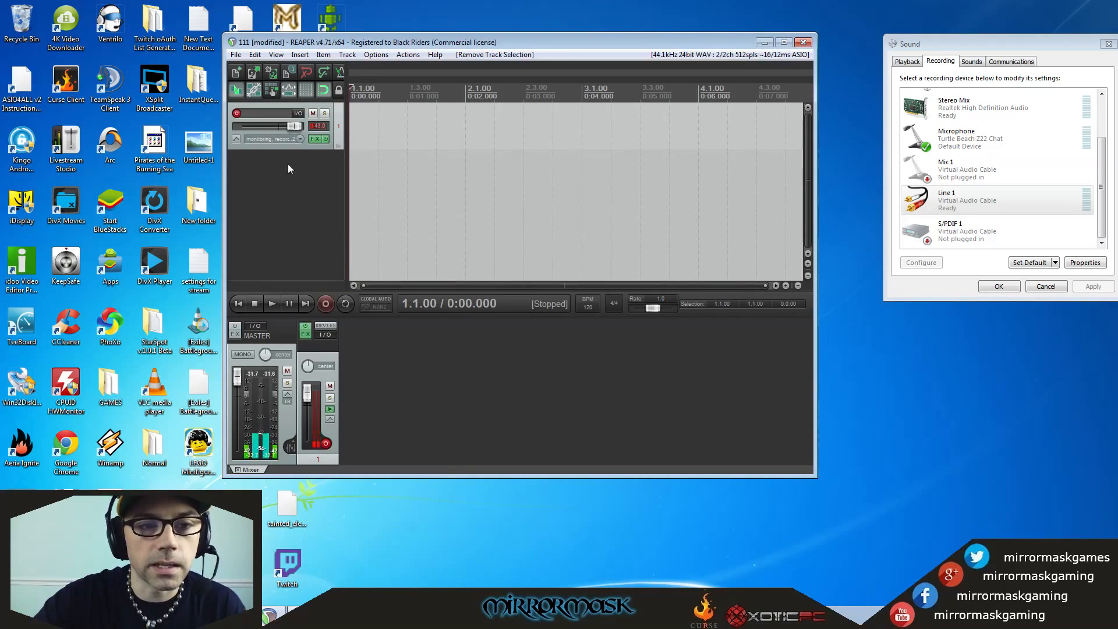
{"action": "right_click", "coordinate": [280, 176]}
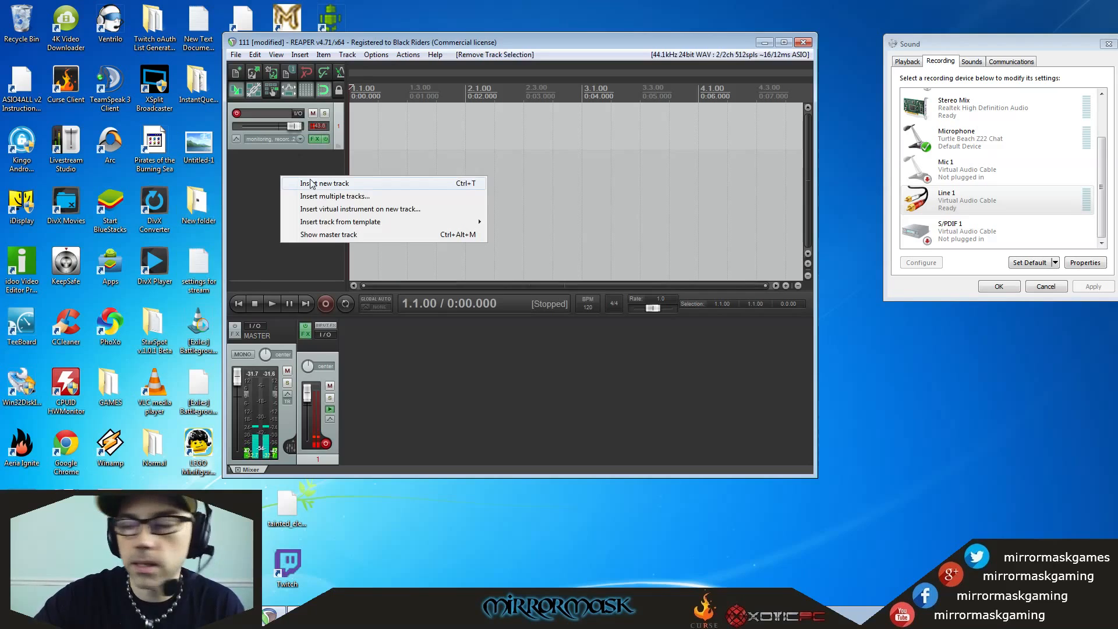
{"action": "left_click", "coordinate": [310, 179]}
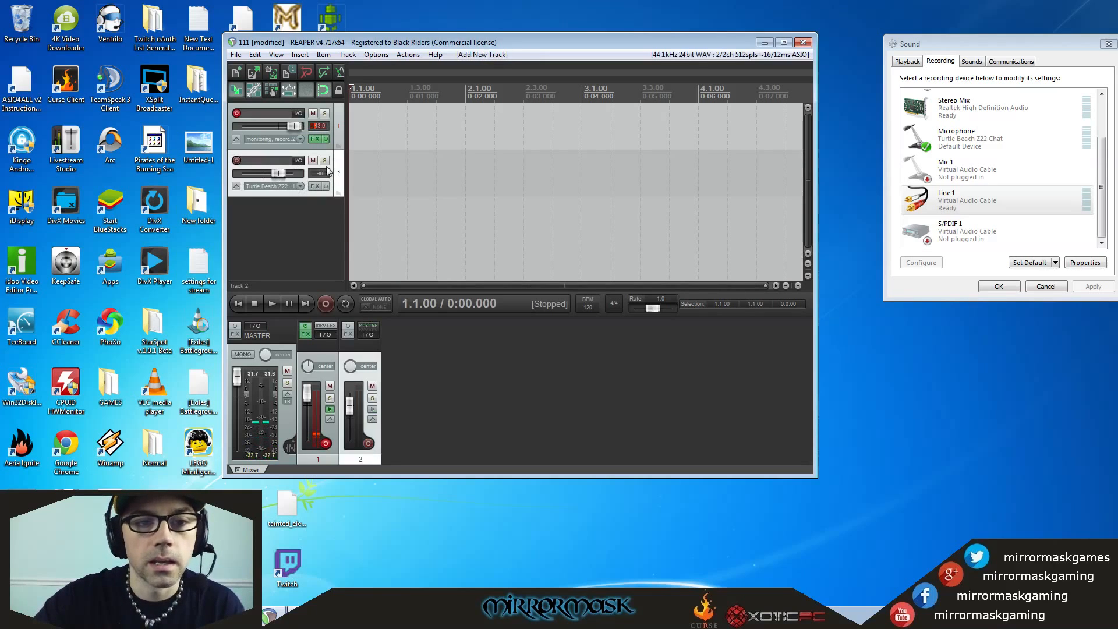
Examine the recording, monitoring and input options of track 2 and track 1 without changing them.
{"action": "left_click", "coordinate": [261, 189]}
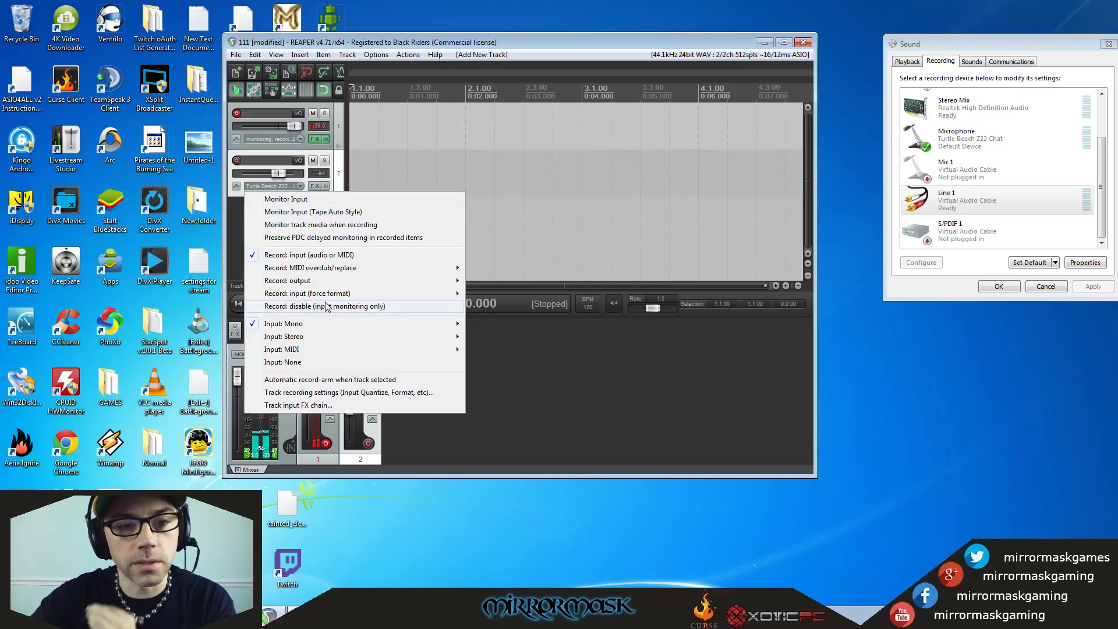
{"action": "left_click", "coordinate": [239, 242]}
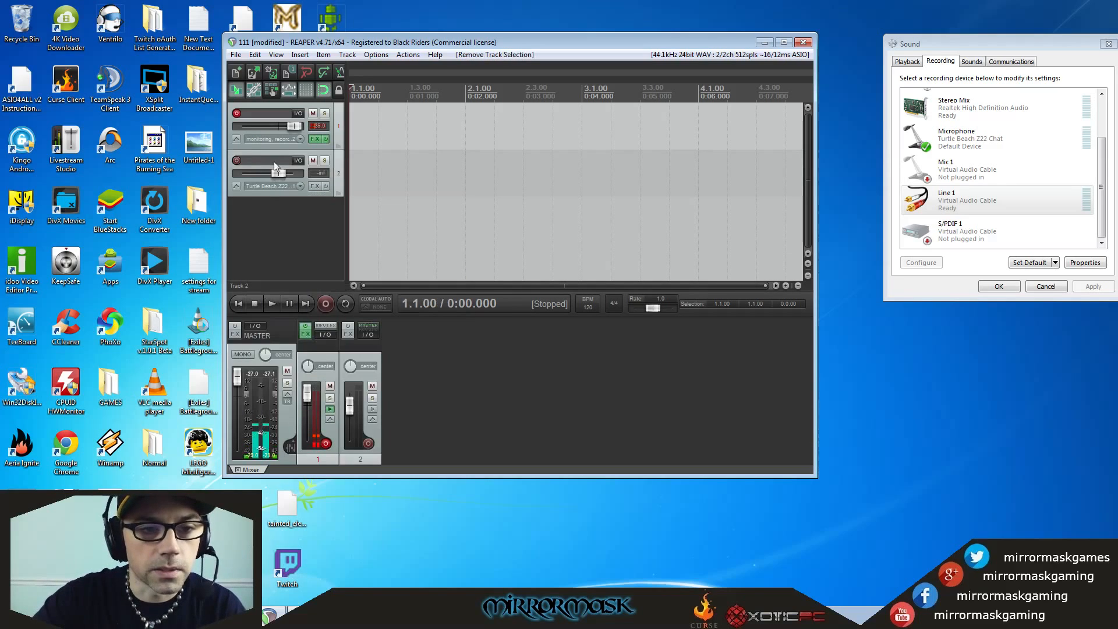
{"action": "left_click", "coordinate": [256, 137]}
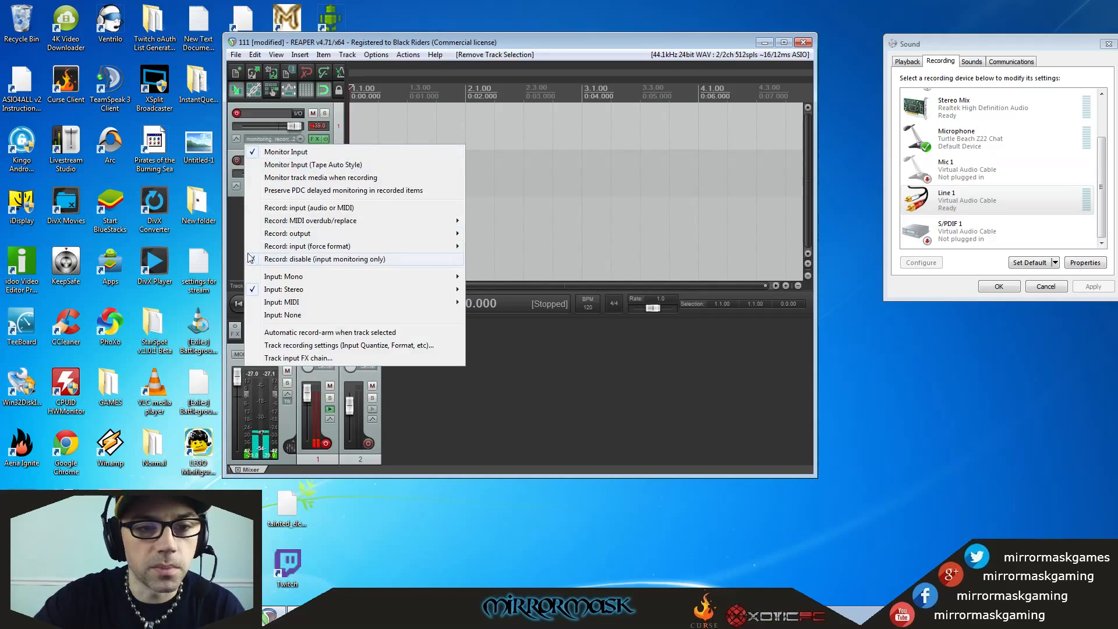
{"action": "left_click", "coordinate": [239, 229]}
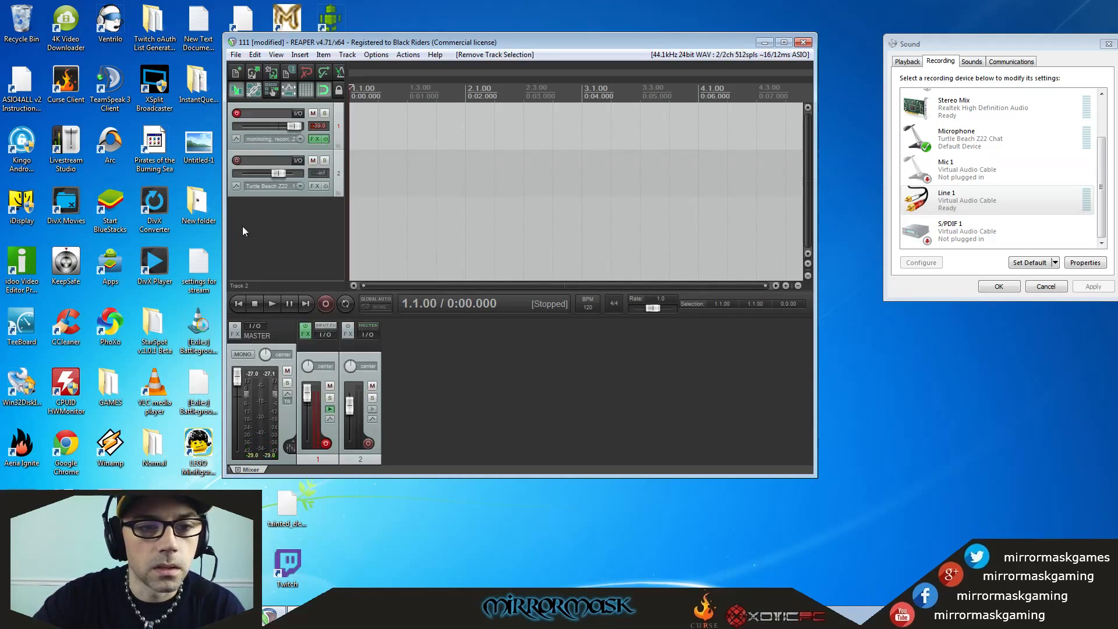
Delete track 2 from the project.
{"action": "left_click", "coordinate": [267, 186]}
{"action": "left_click", "coordinate": [262, 165]}
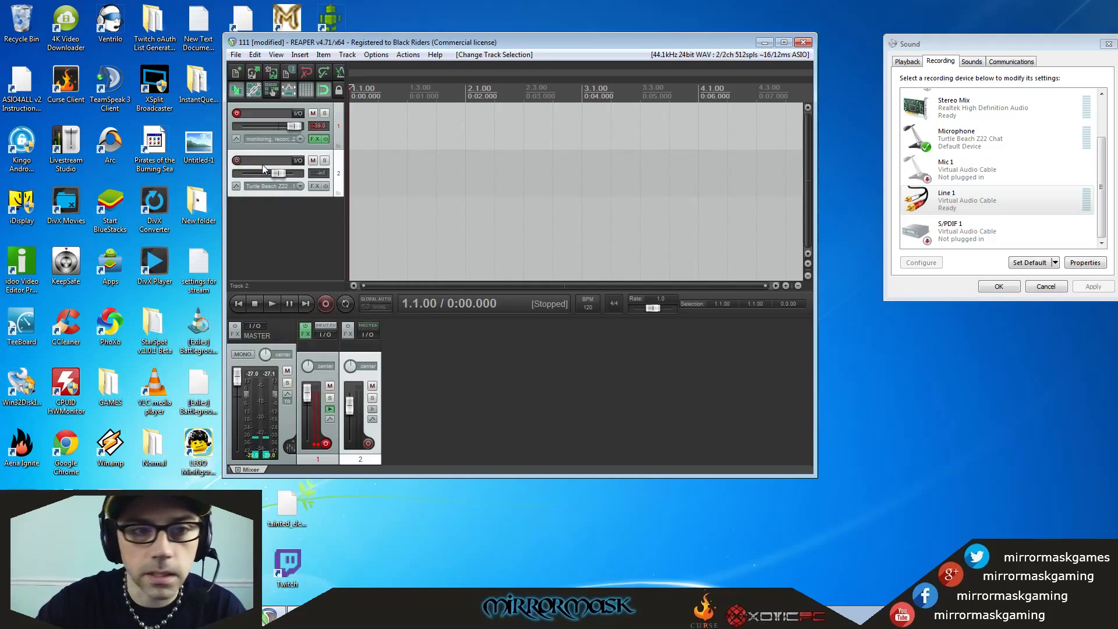
{"action": "key", "text": "Delete"}
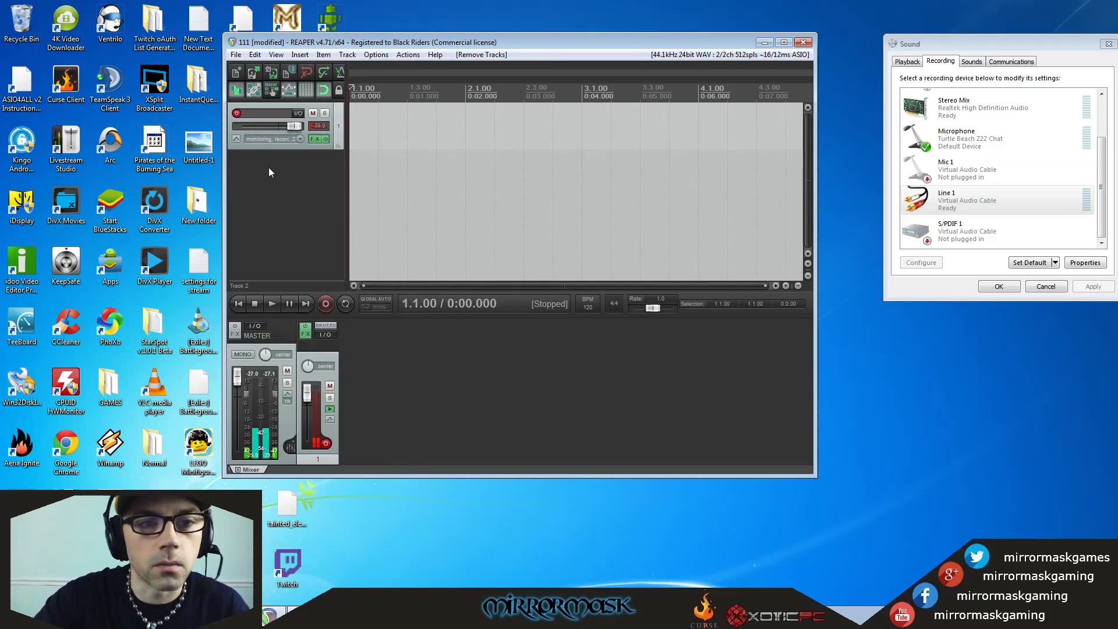
Insert another track below track 1 to examine its input and recording options, and remove it.
{"action": "double_click", "coordinate": [267, 167]}
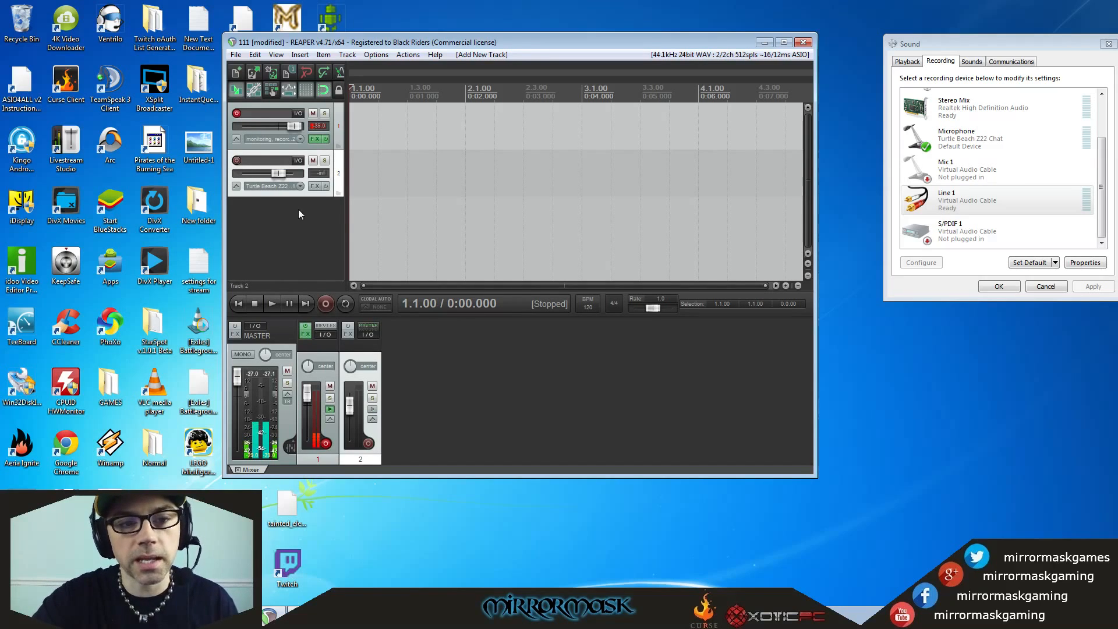
{"action": "left_click", "coordinate": [266, 187]}
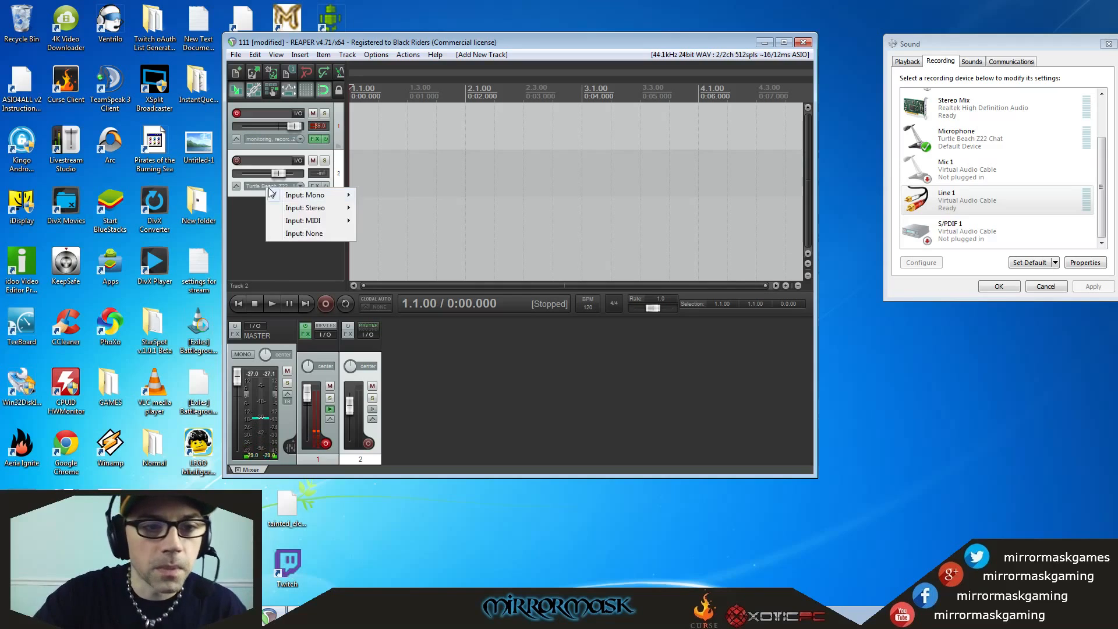
{"action": "right_click", "coordinate": [258, 188]}
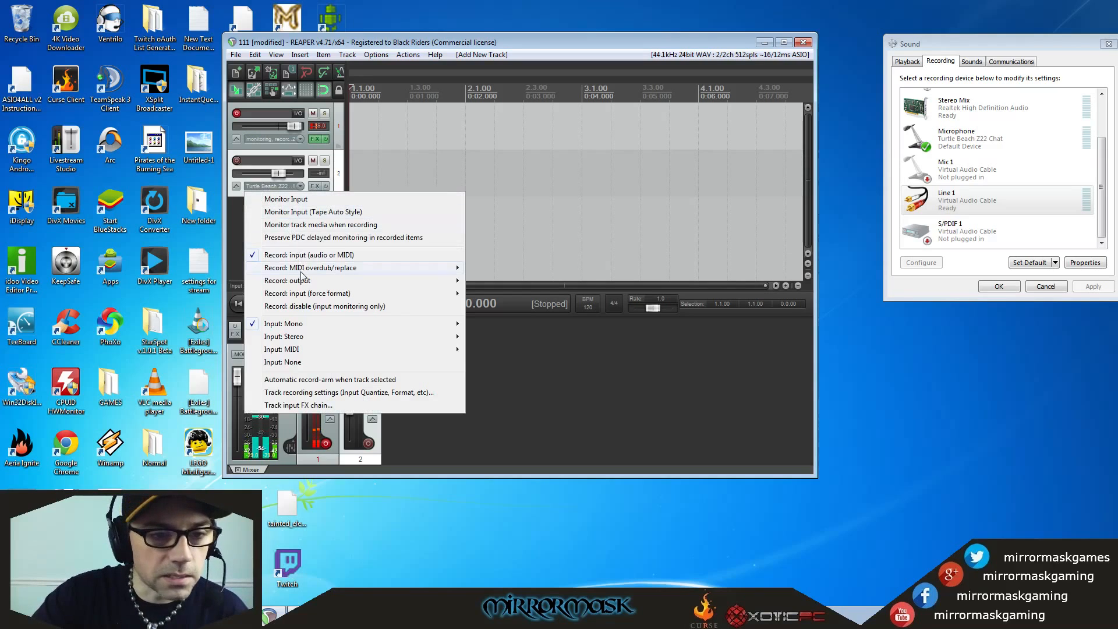
{"action": "left_click", "coordinate": [260, 160]}
{"action": "key", "text": "Delete"}
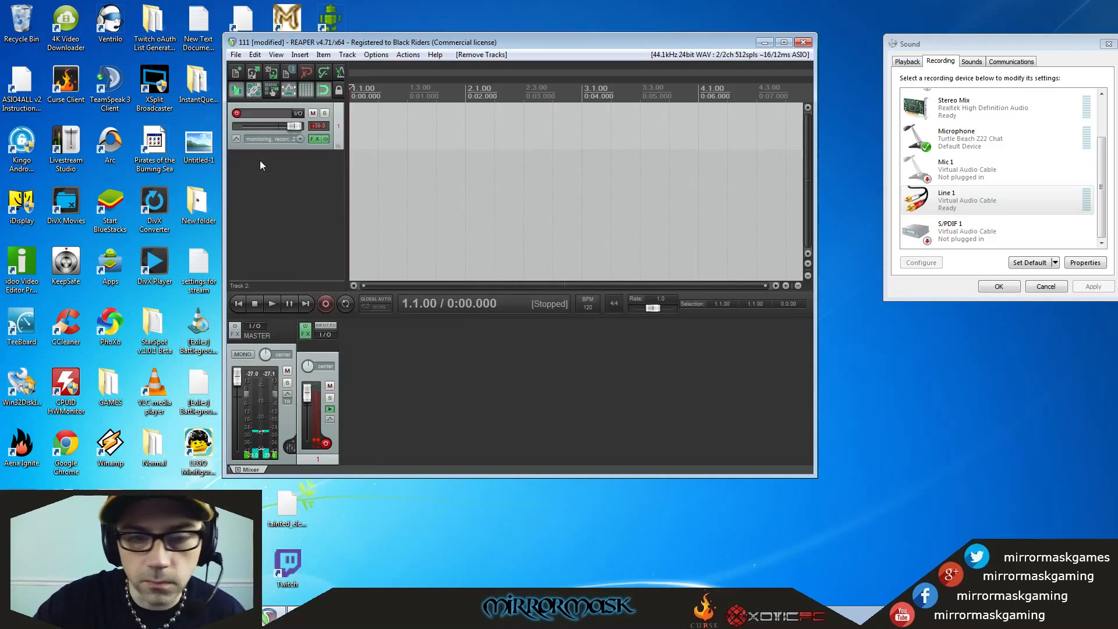
Close the Windows Sound settings and reposition the REAPER window.
{"action": "left_click", "coordinate": [1108, 44]}
{"action": "mouse_move", "coordinate": [566, 44]}
{"action": "left_mouse_down"}
{"action": "mouse_move", "coordinate": [589, 55]}
{"action": "mouse_move", "coordinate": [580, 55]}
{"action": "left_mouse_up"}
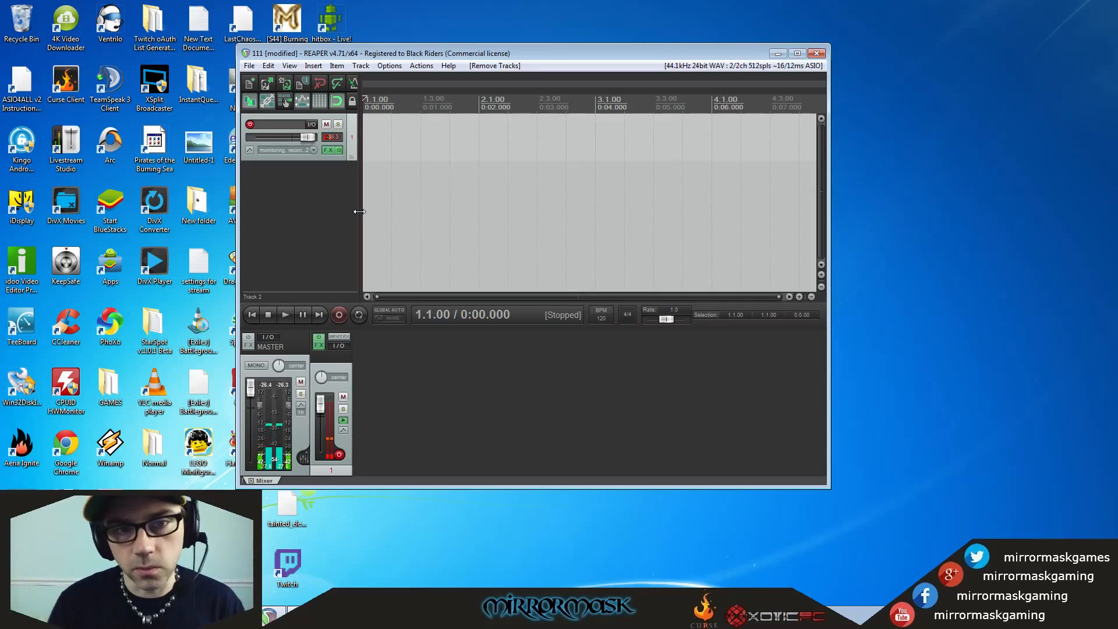
Open track 1's effects chain and review the ReaEQ and ReaFir plug-in settings.
{"action": "left_click", "coordinate": [325, 152]}
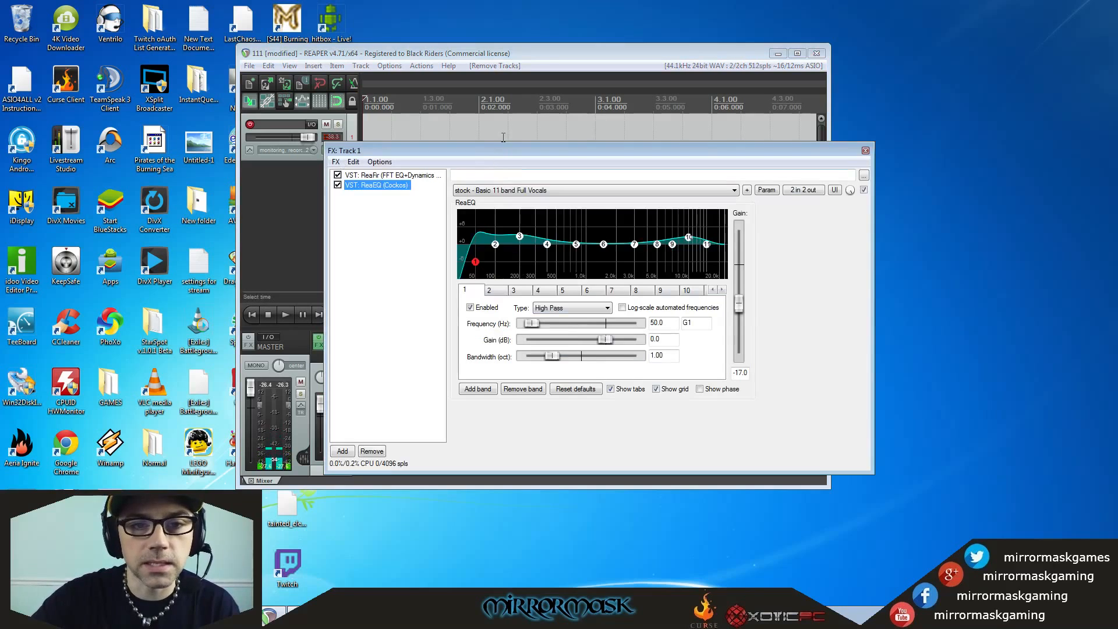
{"action": "left_click_drag", "start_coordinate": [498, 153], "coordinate": [518, 132]}
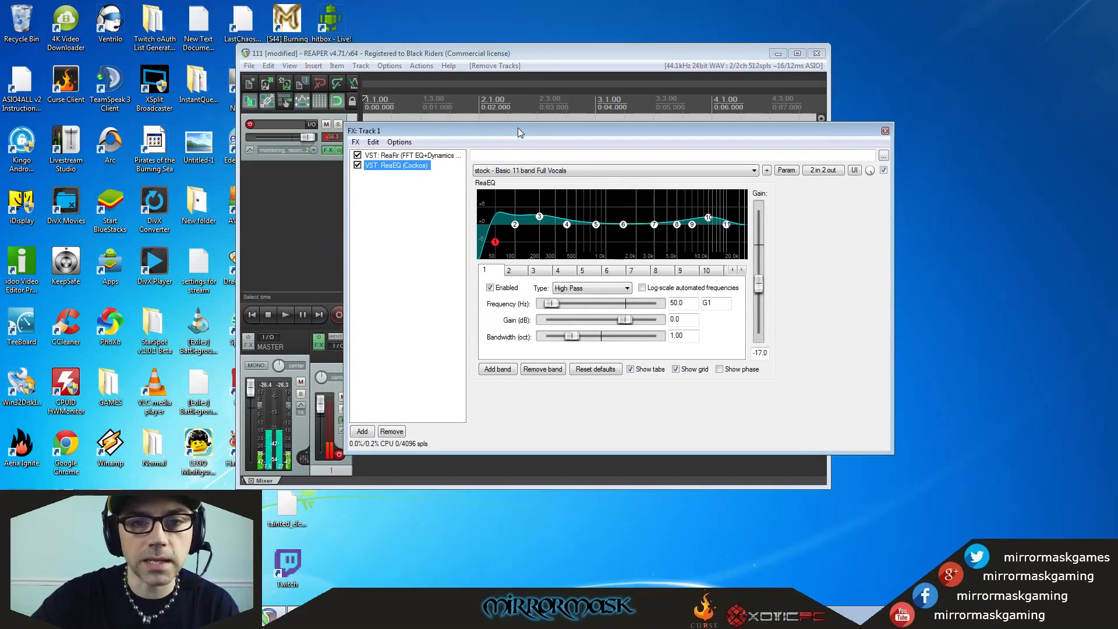
{"action": "left_click", "coordinate": [388, 156]}
{"action": "left_click", "coordinate": [388, 163]}
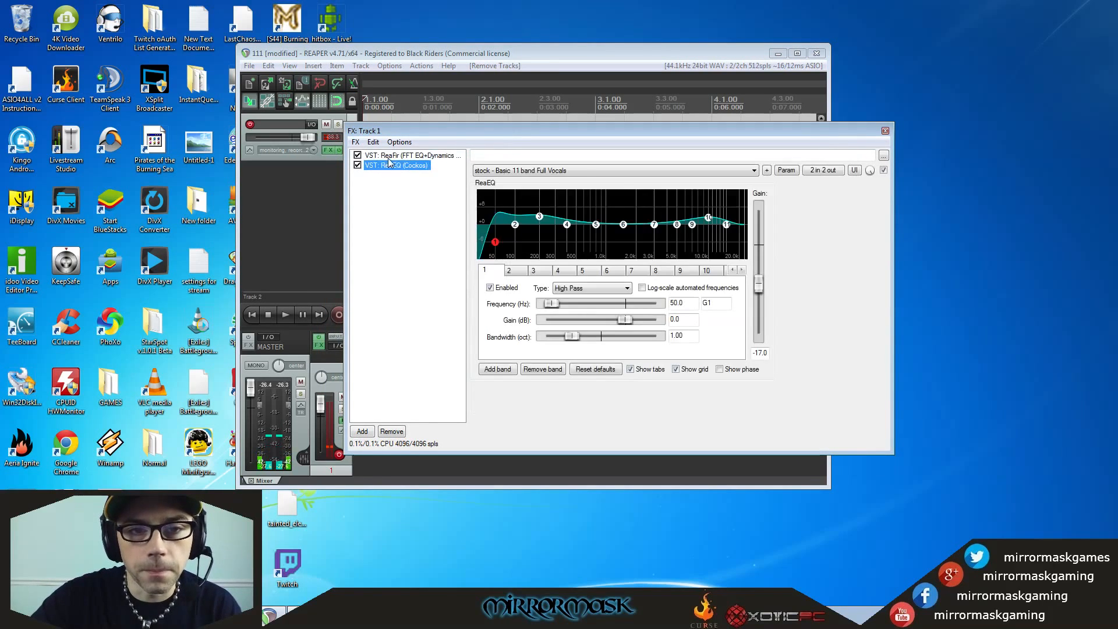
{"action": "left_click", "coordinate": [389, 156]}
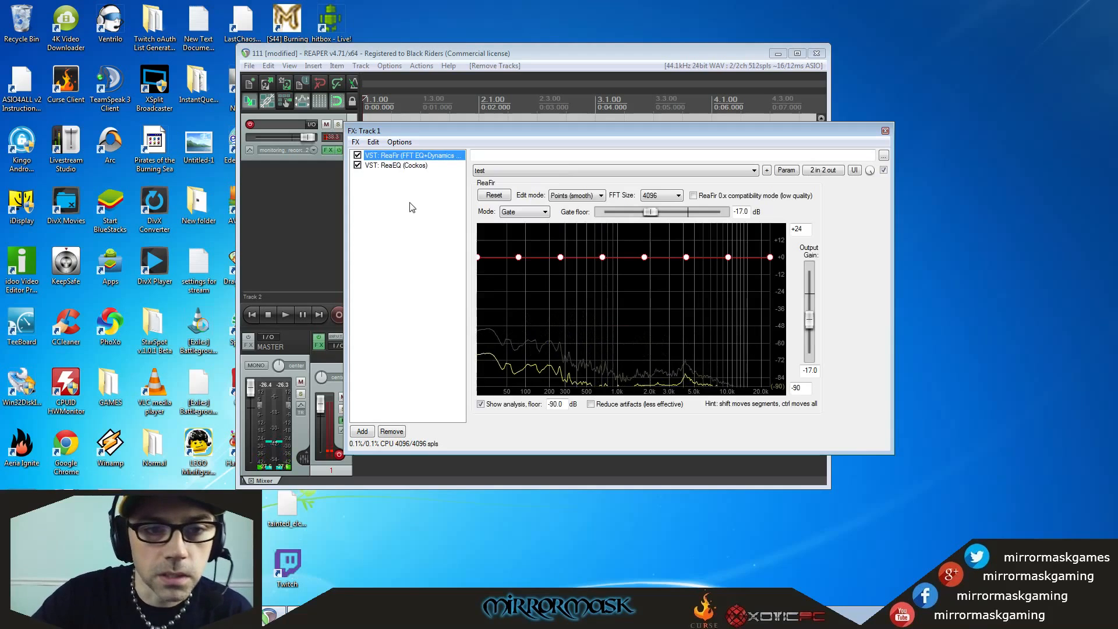
Examine the VST plug-ins available to add to track 1, locating ReaFir and ReaEQ, and leave without adding any.
{"action": "right_click", "coordinate": [390, 209]}
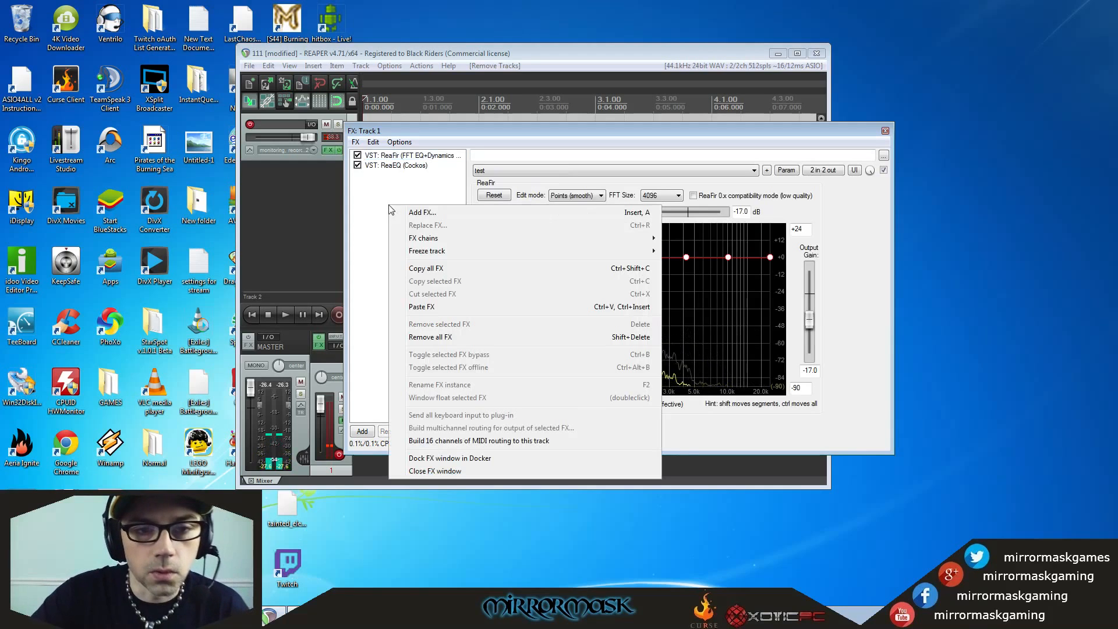
{"action": "left_click", "coordinate": [422, 213]}
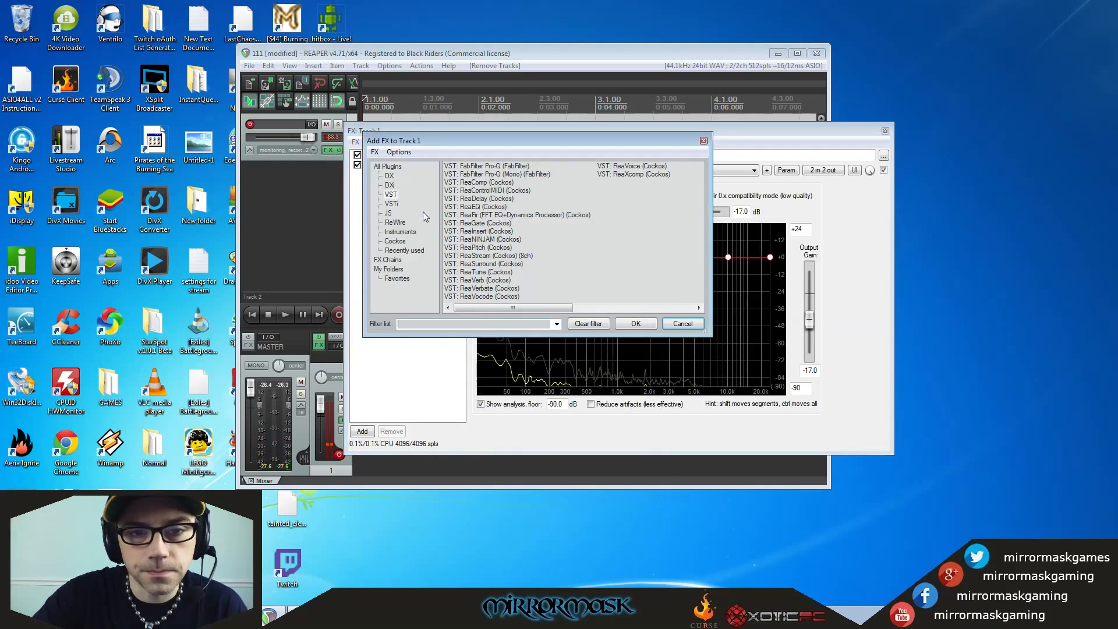
{"action": "left_click", "coordinate": [680, 326]}
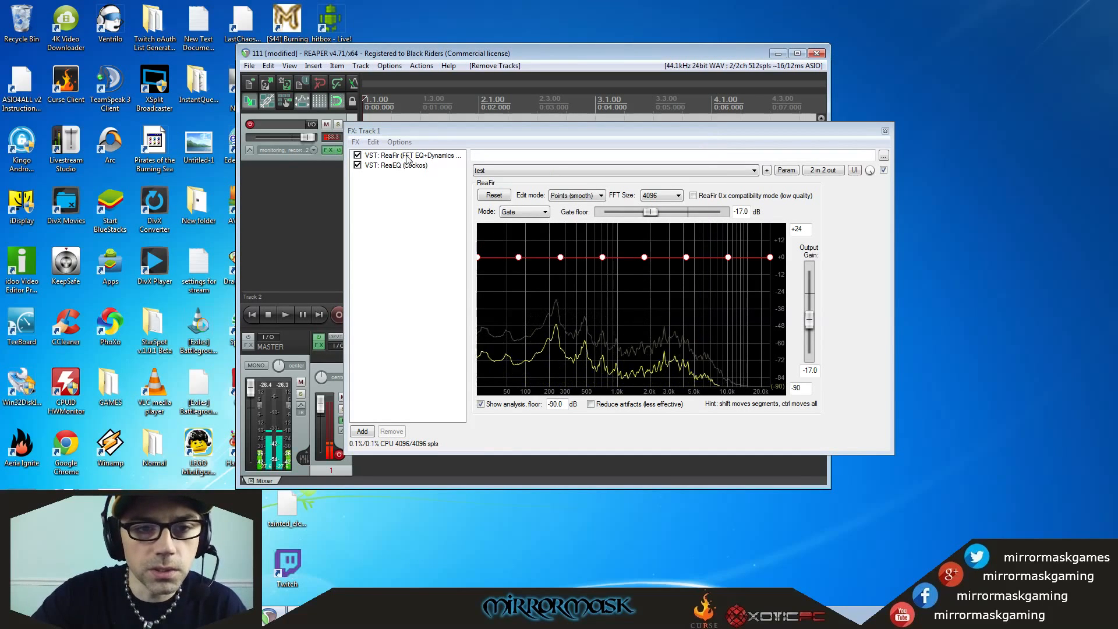
{"action": "right_click", "coordinate": [403, 207]}
{"action": "left_click", "coordinate": [420, 217]}
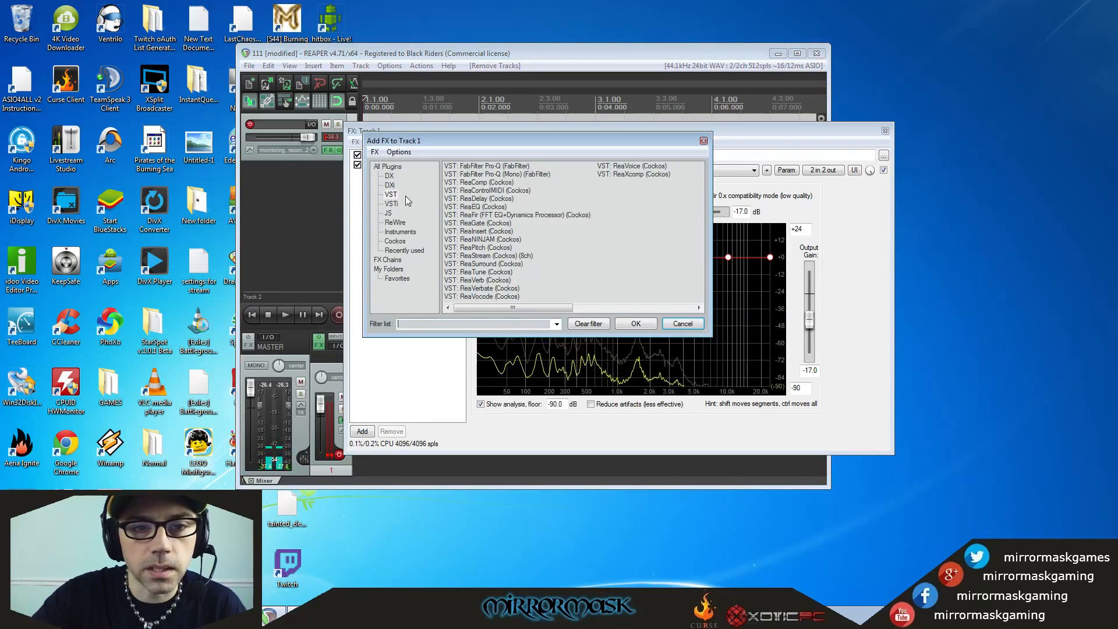
{"action": "left_click", "coordinate": [391, 203]}
{"action": "left_click", "coordinate": [391, 196]}
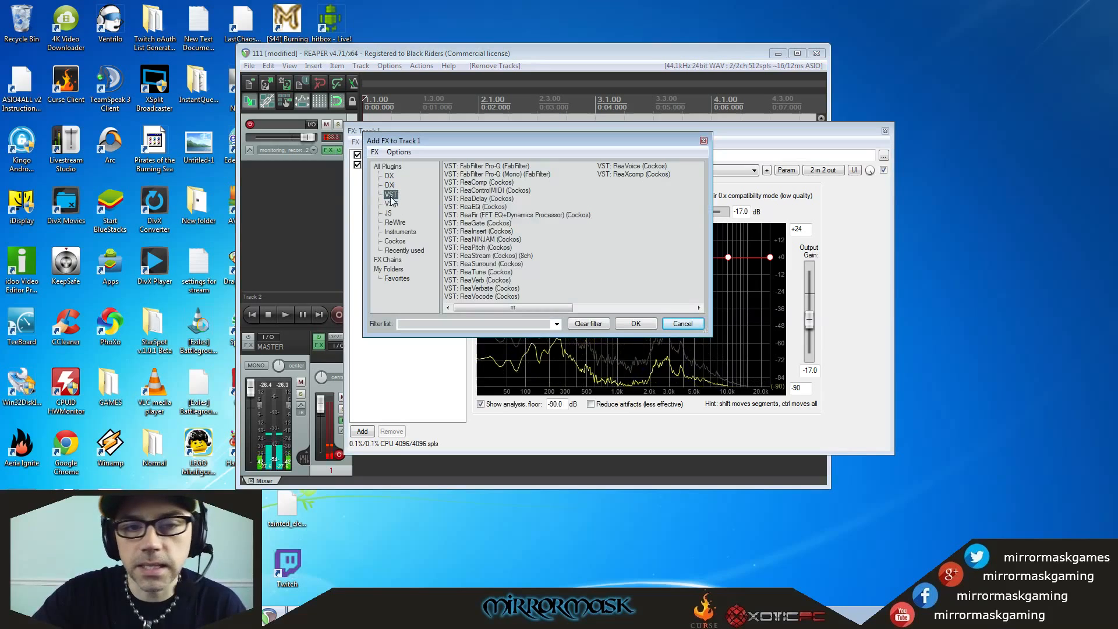
{"action": "left_click_drag", "start_coordinate": [452, 140], "coordinate": [584, 138]}
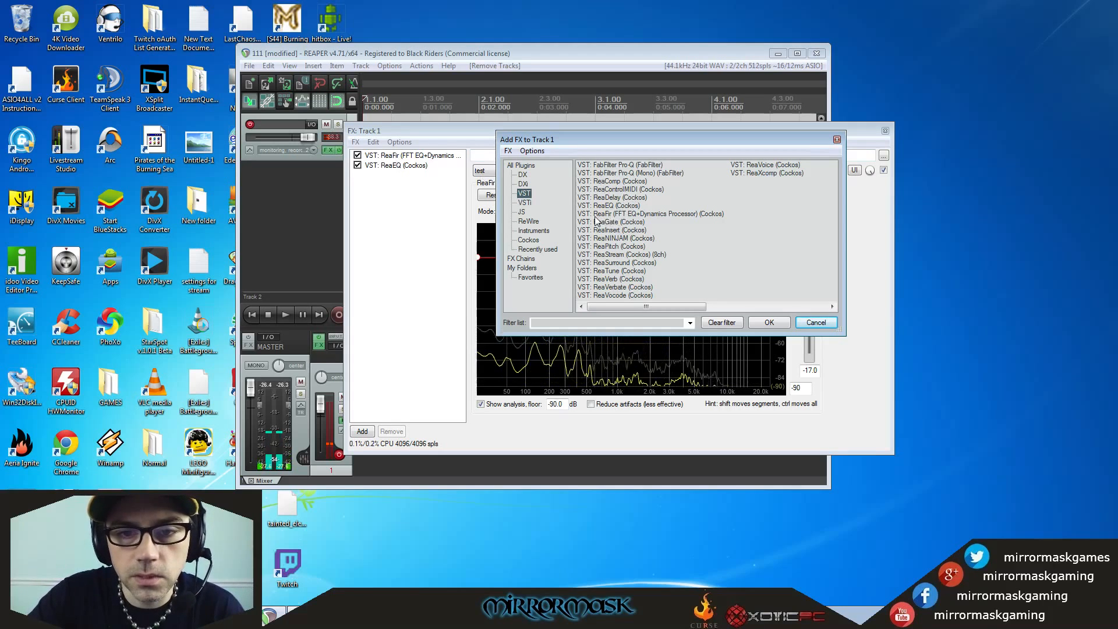
{"action": "left_click", "coordinate": [643, 215]}
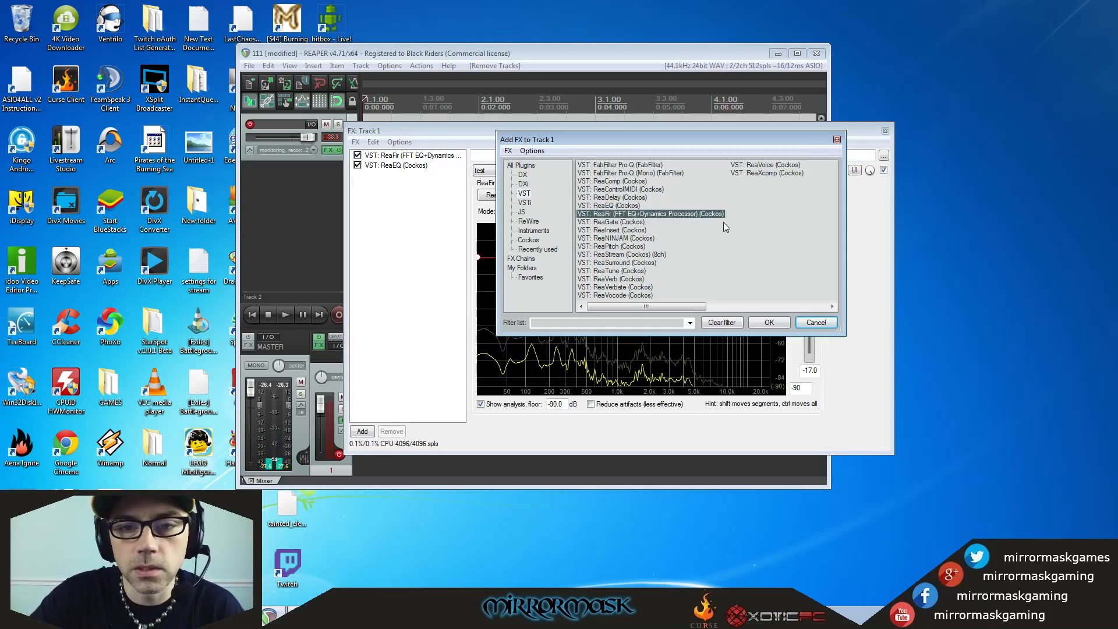
{"action": "left_click", "coordinate": [629, 206]}
{"action": "left_click", "coordinate": [622, 215]}
{"action": "left_click", "coordinate": [621, 206]}
{"action": "left_click", "coordinate": [809, 323]}
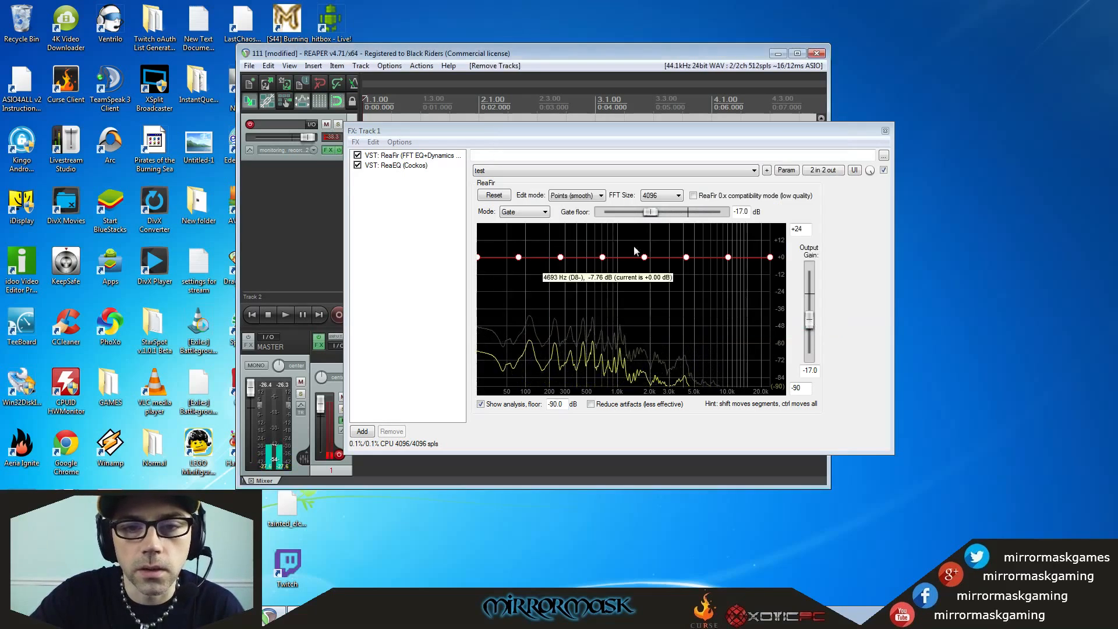
Compare the ReaFir and ReaEQ settings in track 1's chain and examine ReaFir's mode options, keeping Gate.
{"action": "left_click", "coordinate": [418, 155]}
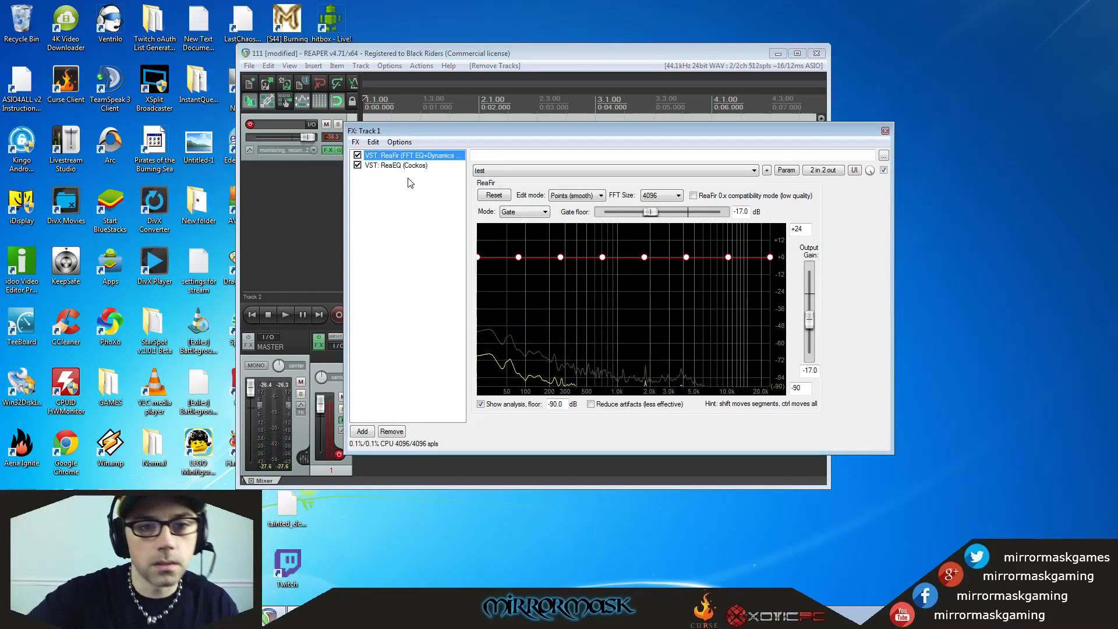
{"action": "left_click", "coordinate": [396, 165]}
{"action": "left_click", "coordinate": [395, 156]}
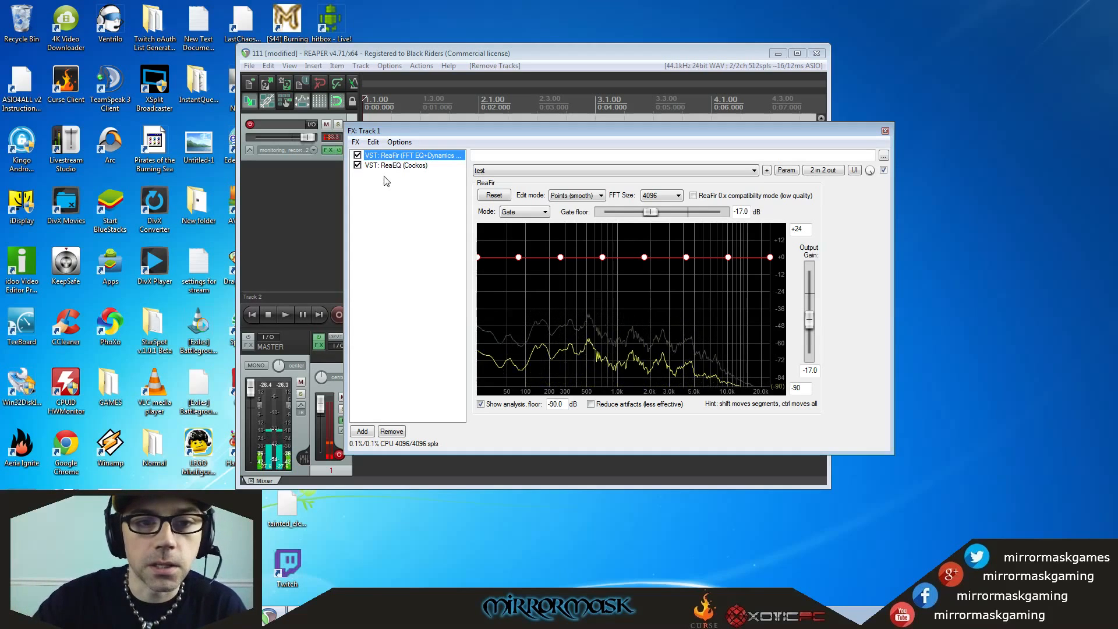
{"action": "left_click", "coordinate": [384, 166]}
{"action": "left_click", "coordinate": [402, 157]}
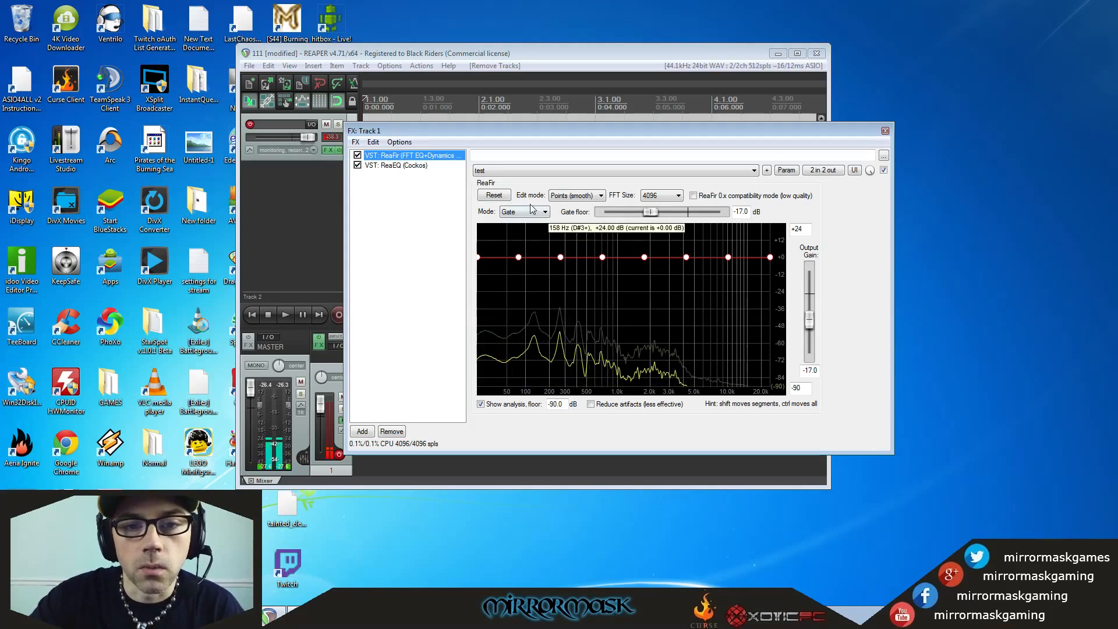
{"action": "left_click", "coordinate": [544, 212]}
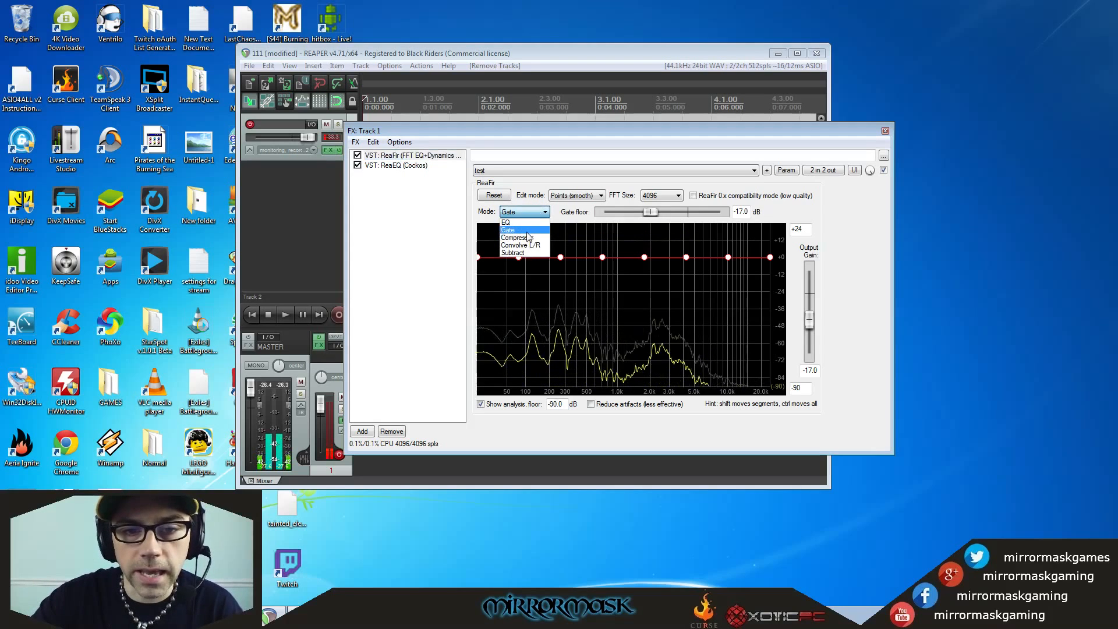
{"action": "left_click", "coordinate": [409, 222]}
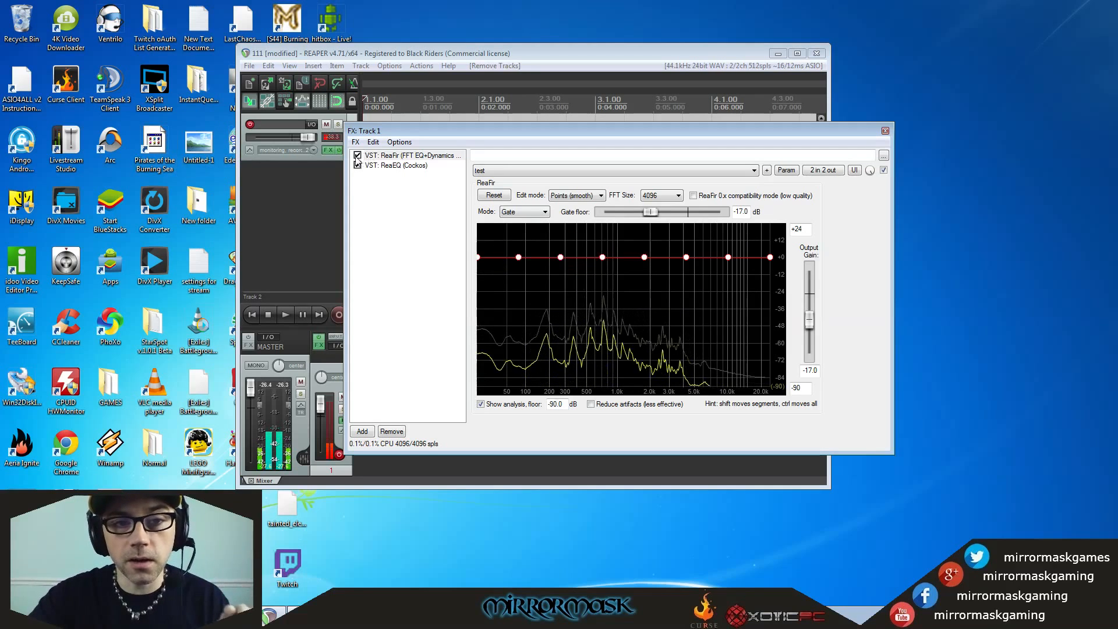
Compare track 1's signal with ReaFir and ReaEQ each bypassed and re-enabled in turn.
{"action": "left_click", "coordinate": [357, 156]}
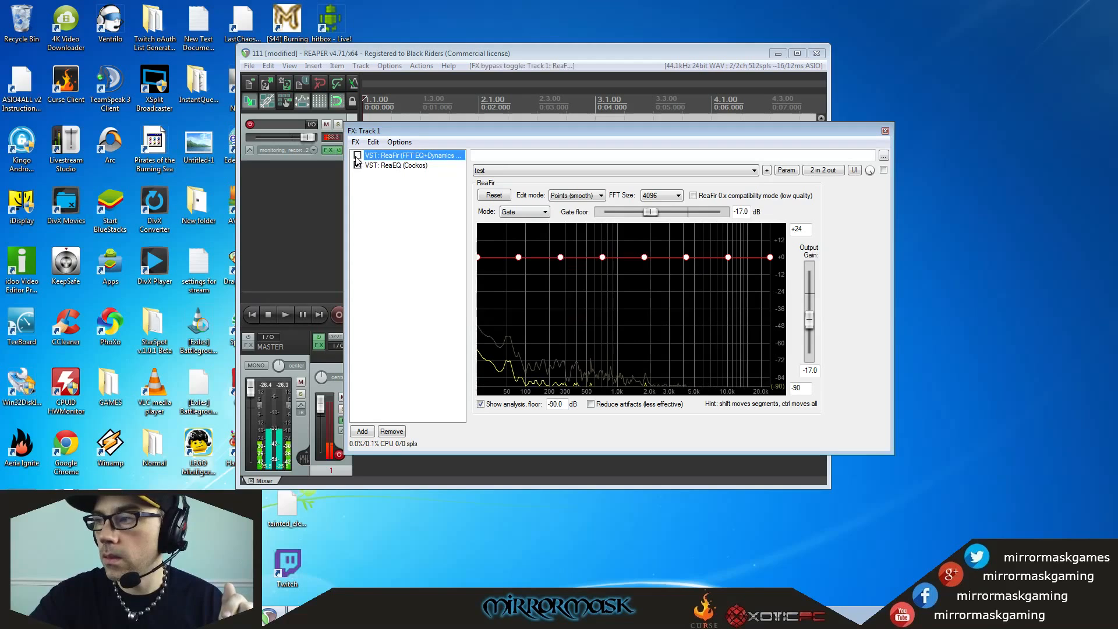
{"action": "left_click", "coordinate": [358, 157]}
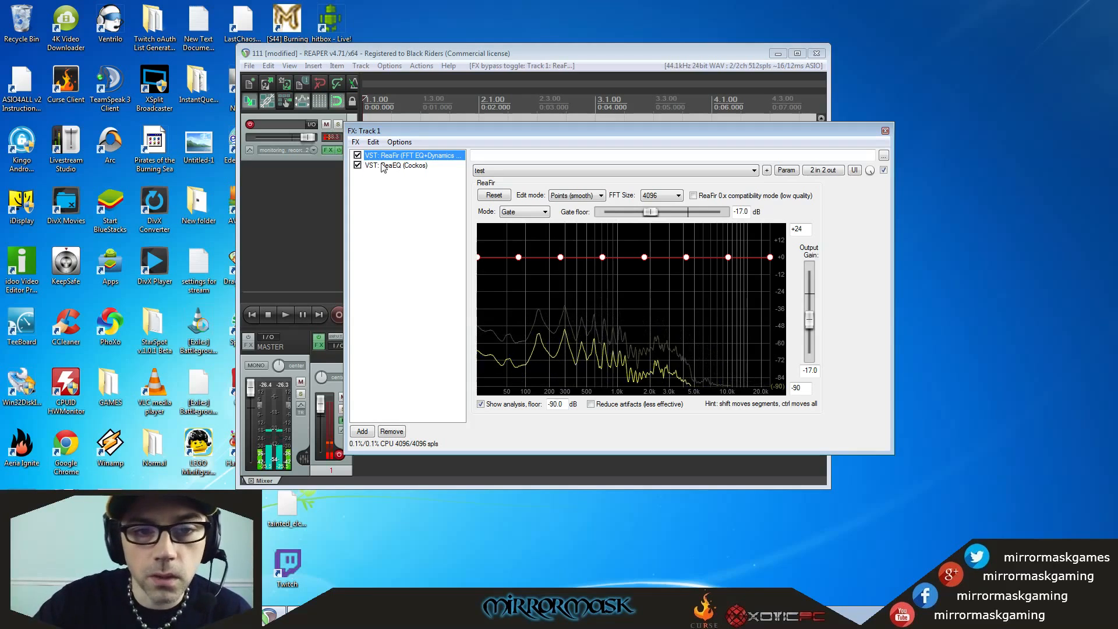
{"action": "left_click", "coordinate": [381, 166]}
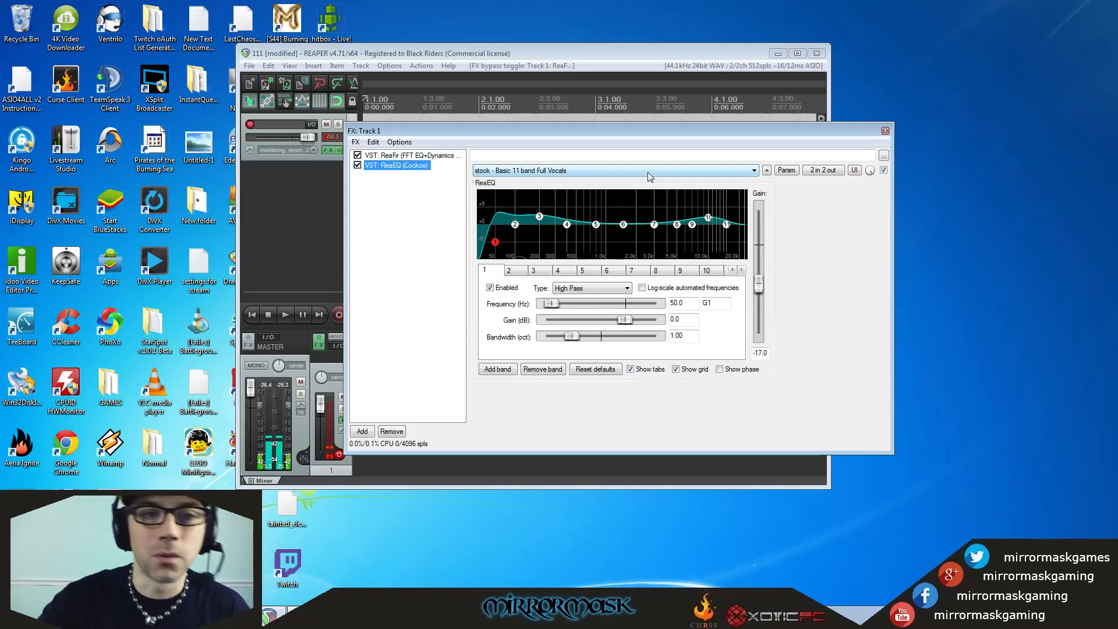
{"action": "left_click", "coordinate": [358, 166]}
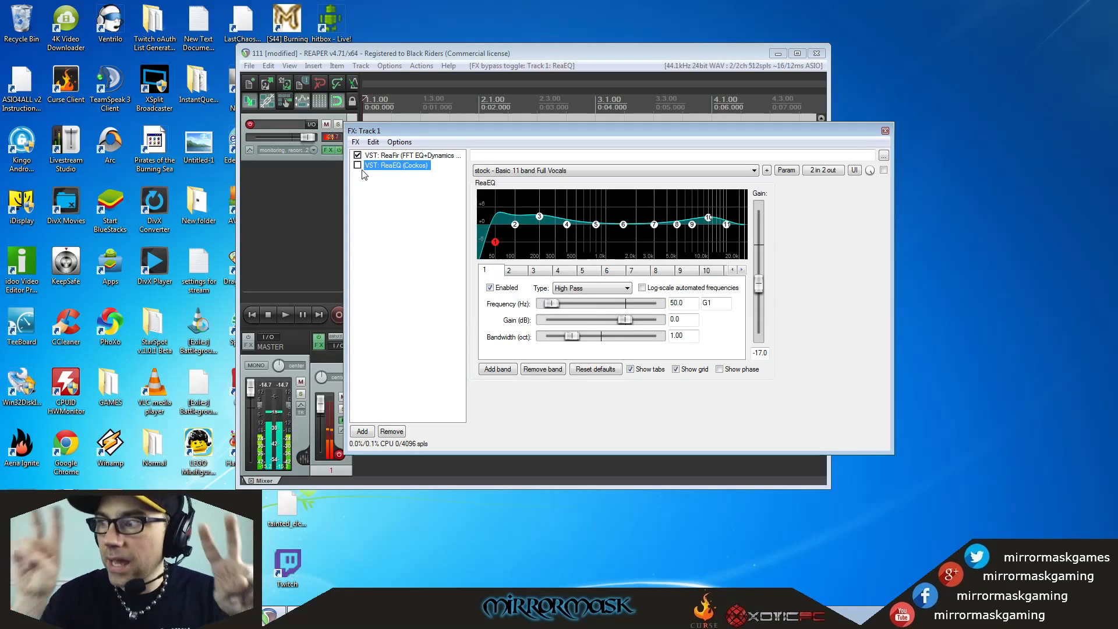
{"action": "left_click", "coordinate": [357, 165]}
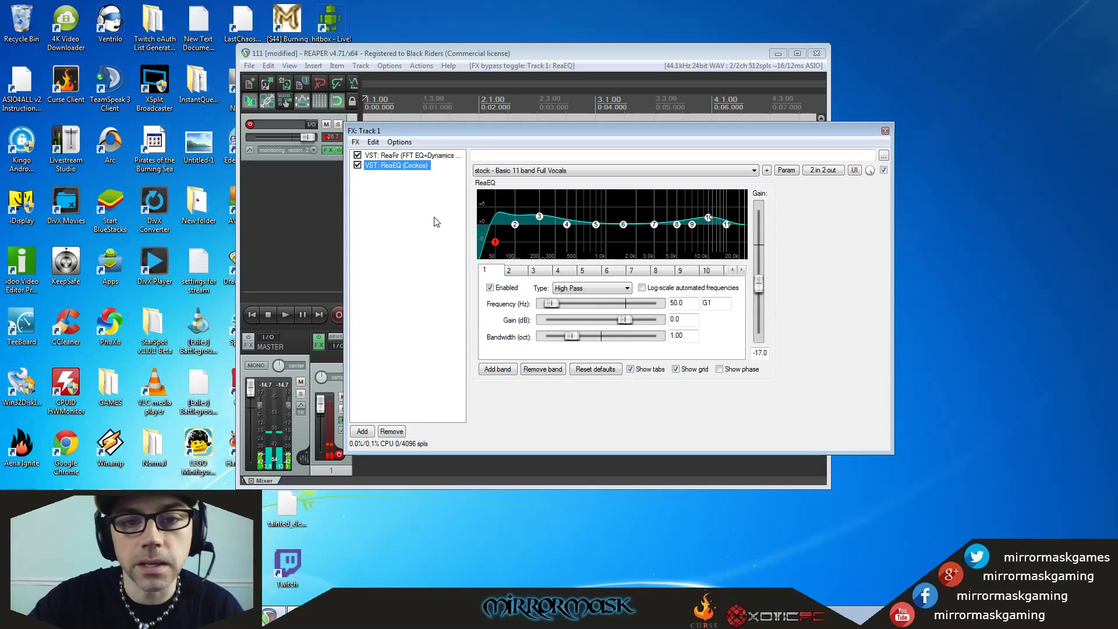
Examine ReaEQ's preset list, keeping "stock - Basic 11 band Full Vocals", and close track 1's effects window.
{"action": "left_click", "coordinate": [536, 173]}
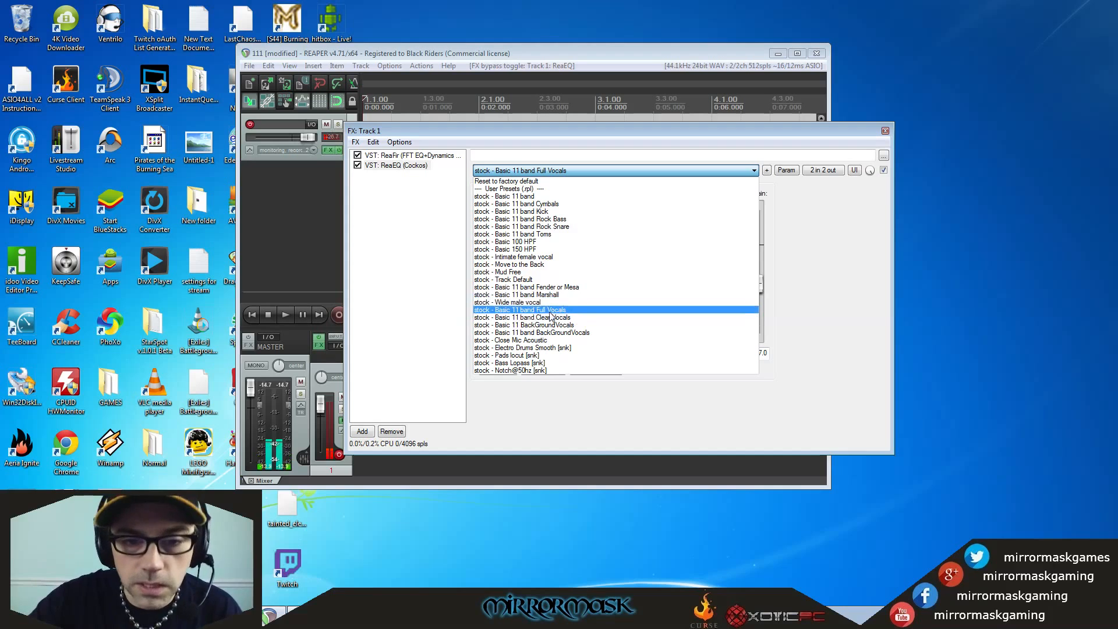
{"action": "left_click", "coordinate": [419, 275]}
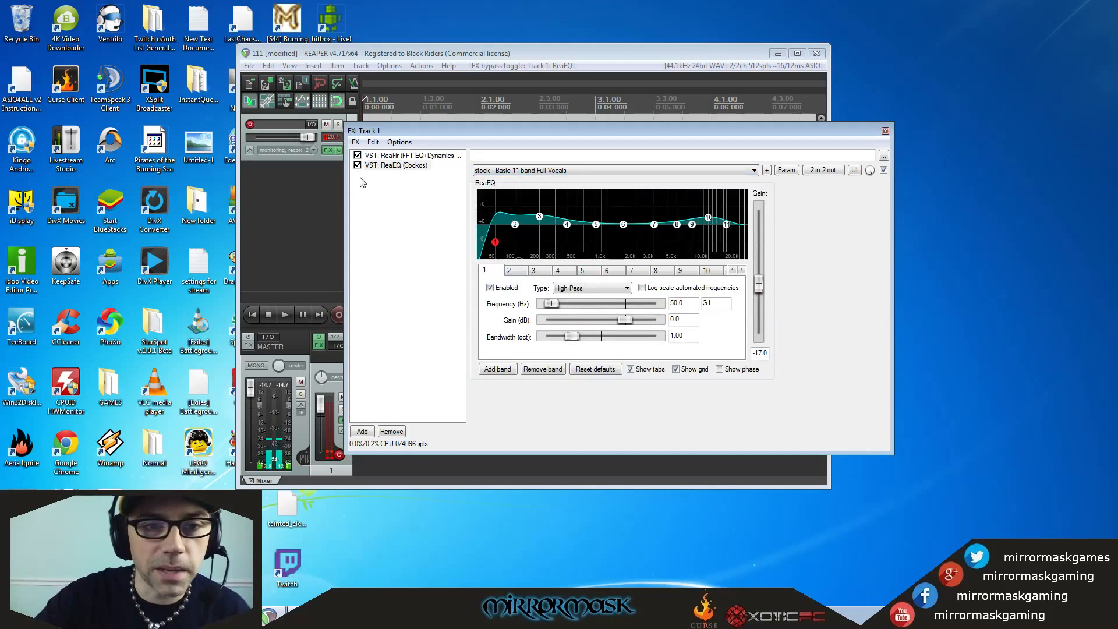
{"action": "left_click", "coordinate": [885, 131]}
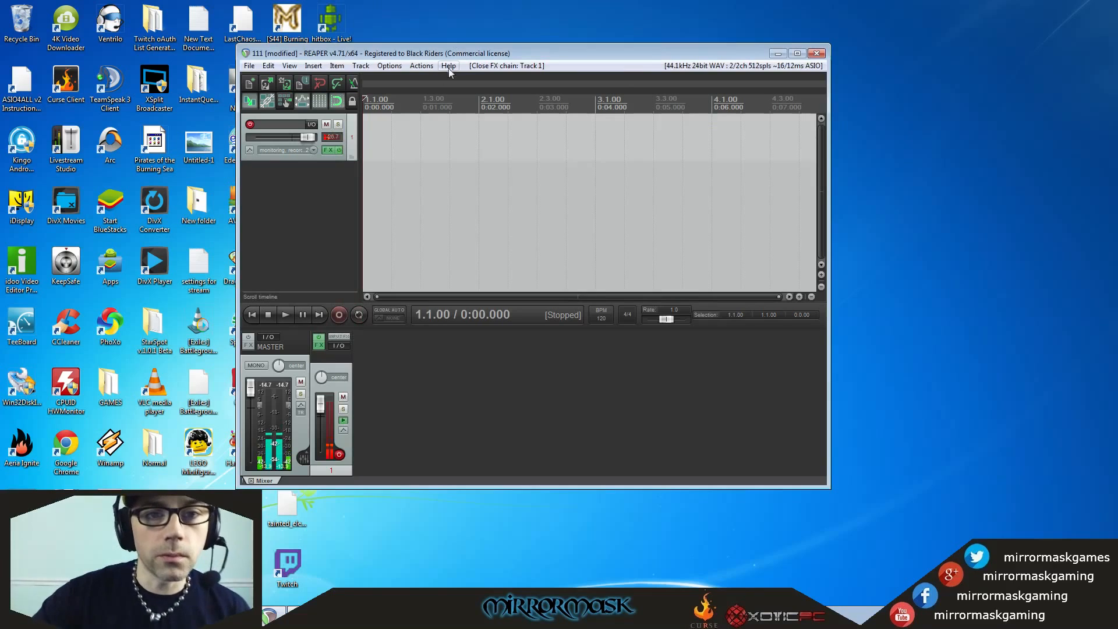
Examine the ASIO4ALL input and output assignments in the audio device preferences and leave without applying changes.
{"action": "left_click", "coordinate": [394, 66]}
{"action": "left_click", "coordinate": [413, 427]}
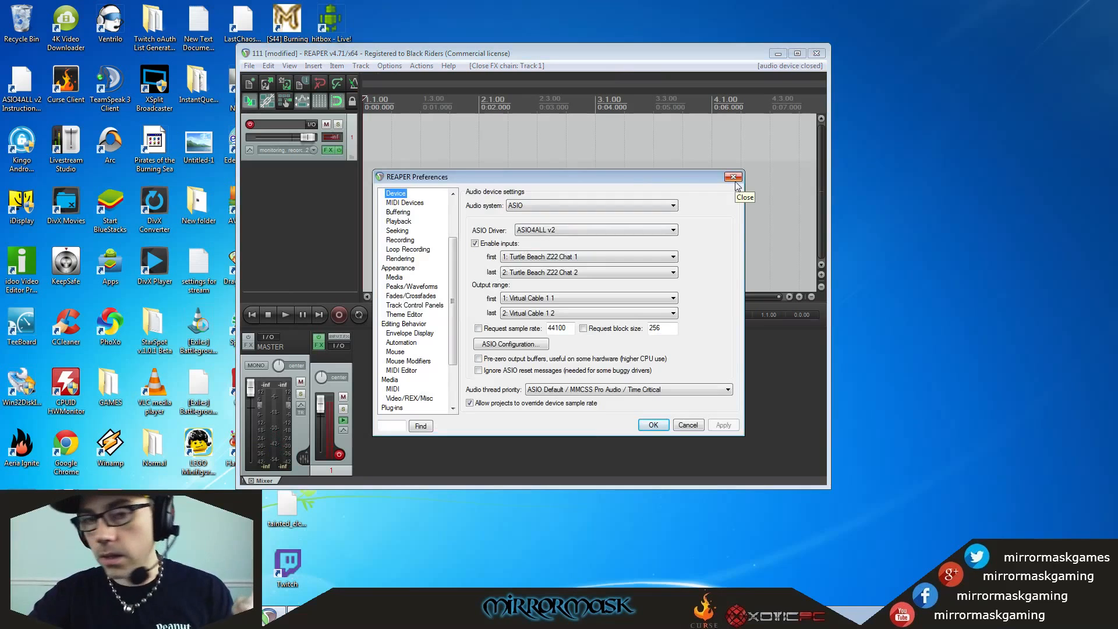
{"action": "left_click", "coordinate": [733, 177]}
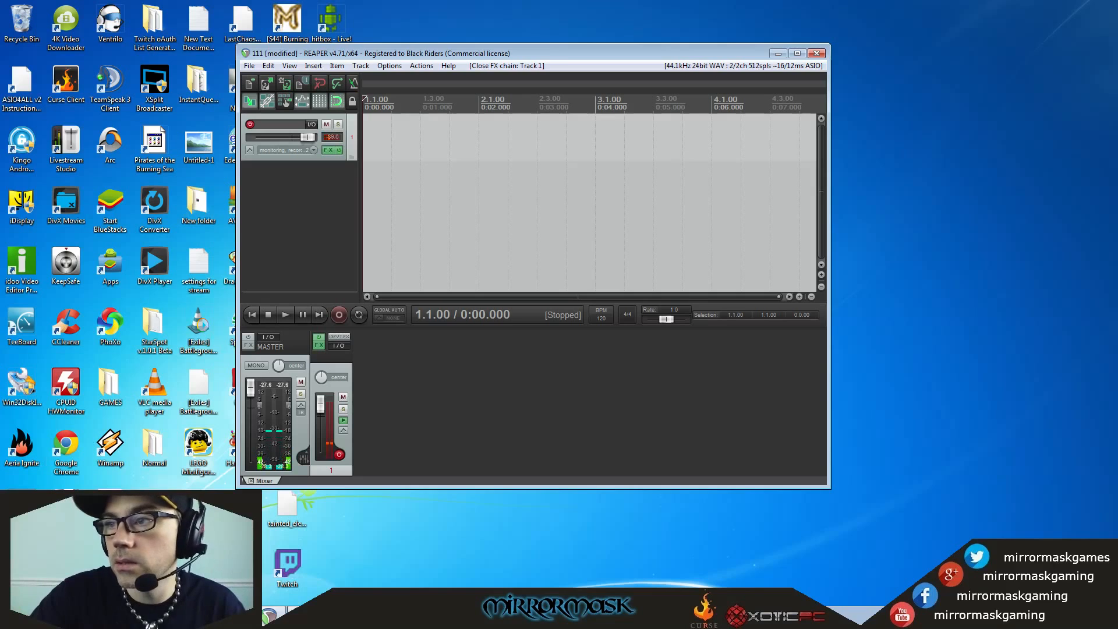
Switch to Chrome, view the REAPER, ASIO4ALL and Virtual Audio Cable websites, and close the browser to return to REAPER.
{"action": "left_click", "coordinate": [514, 559]}
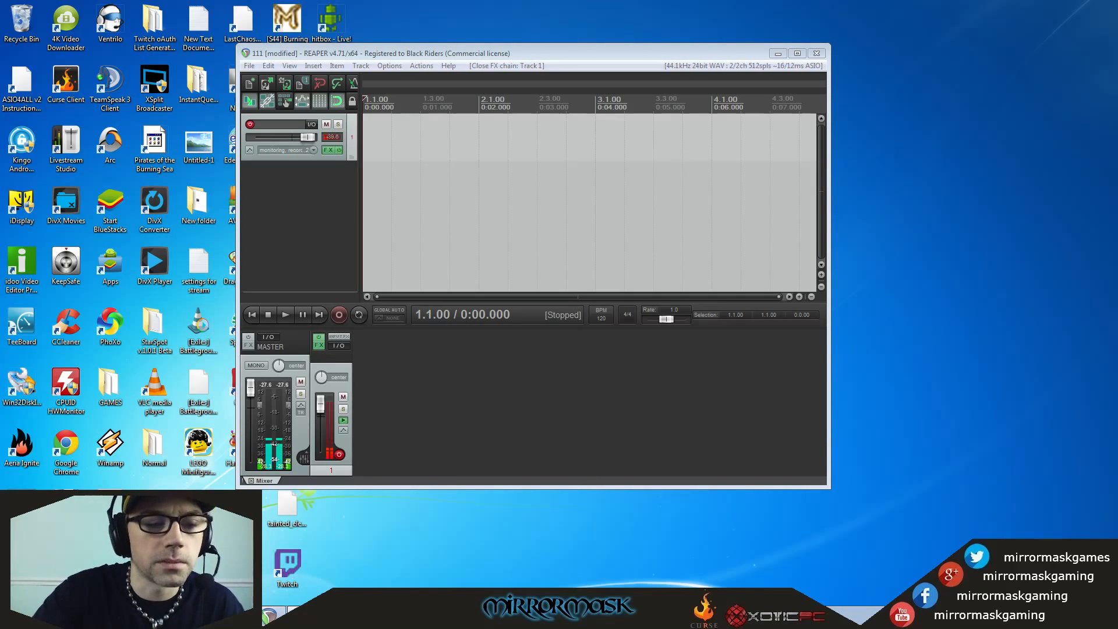
{"action": "left_click", "coordinate": [314, 616]}
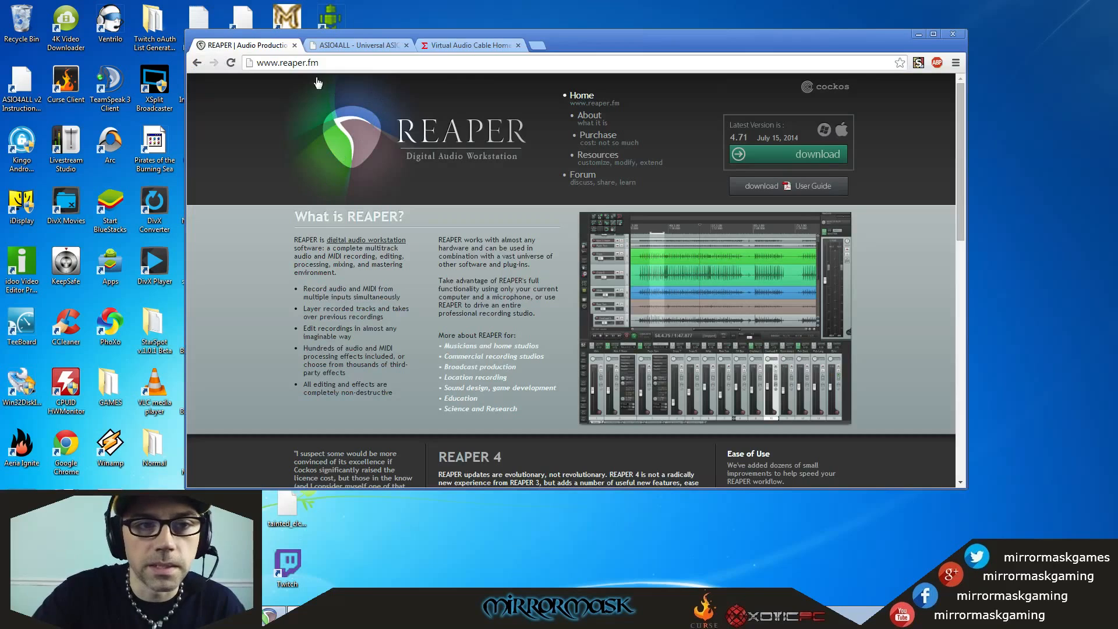
{"action": "left_click", "coordinate": [348, 42]}
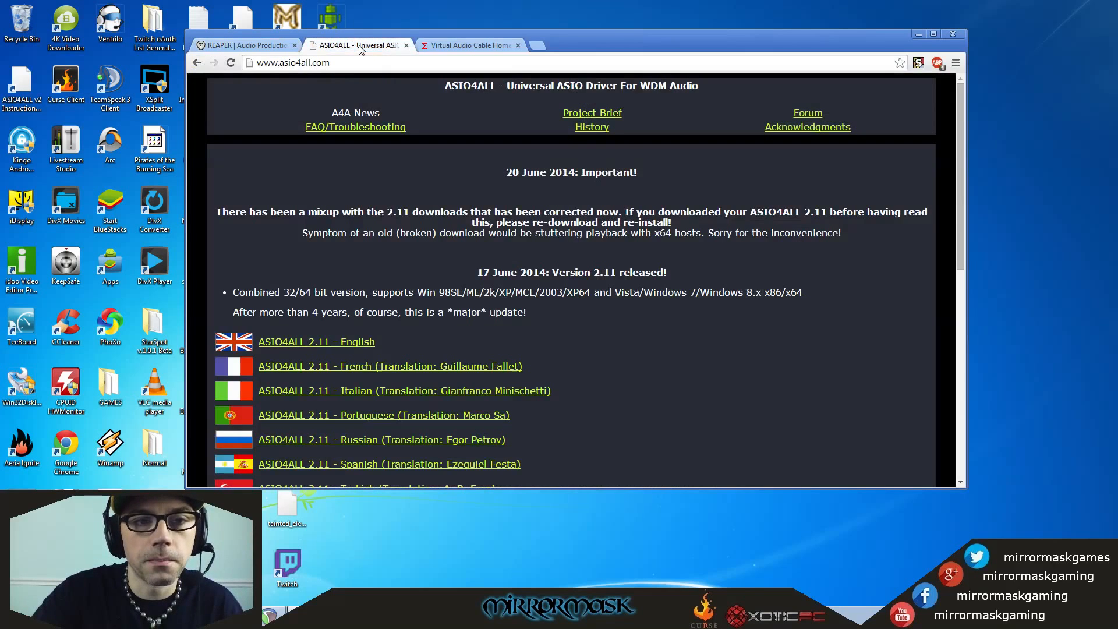
{"action": "left_click", "coordinate": [480, 43]}
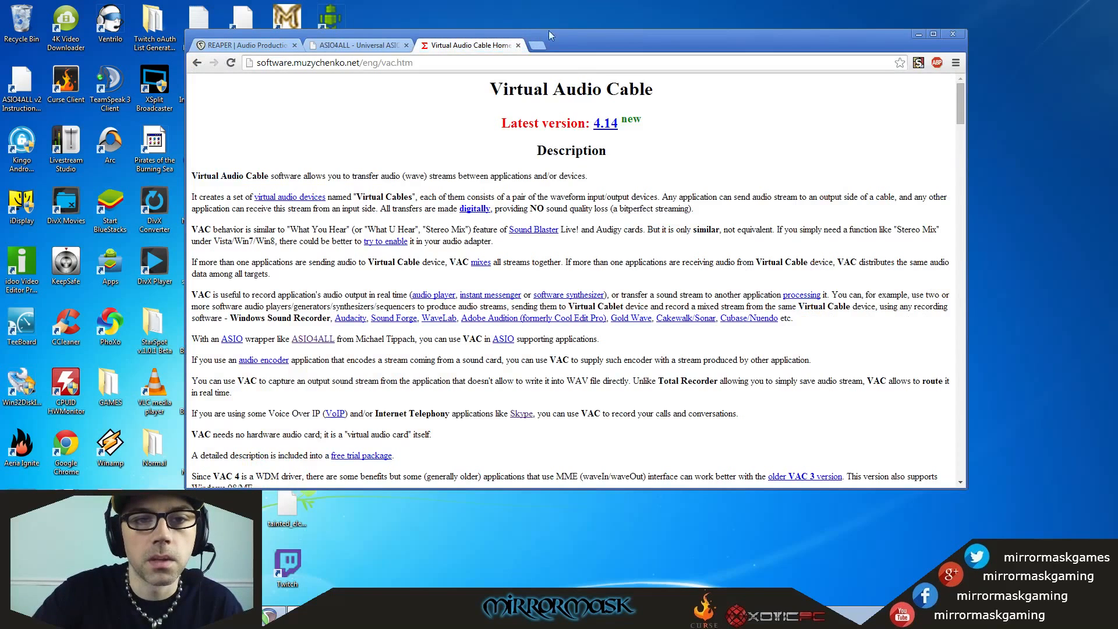
{"action": "left_click_drag", "start_coordinate": [575, 43], "coordinate": [606, 98]}
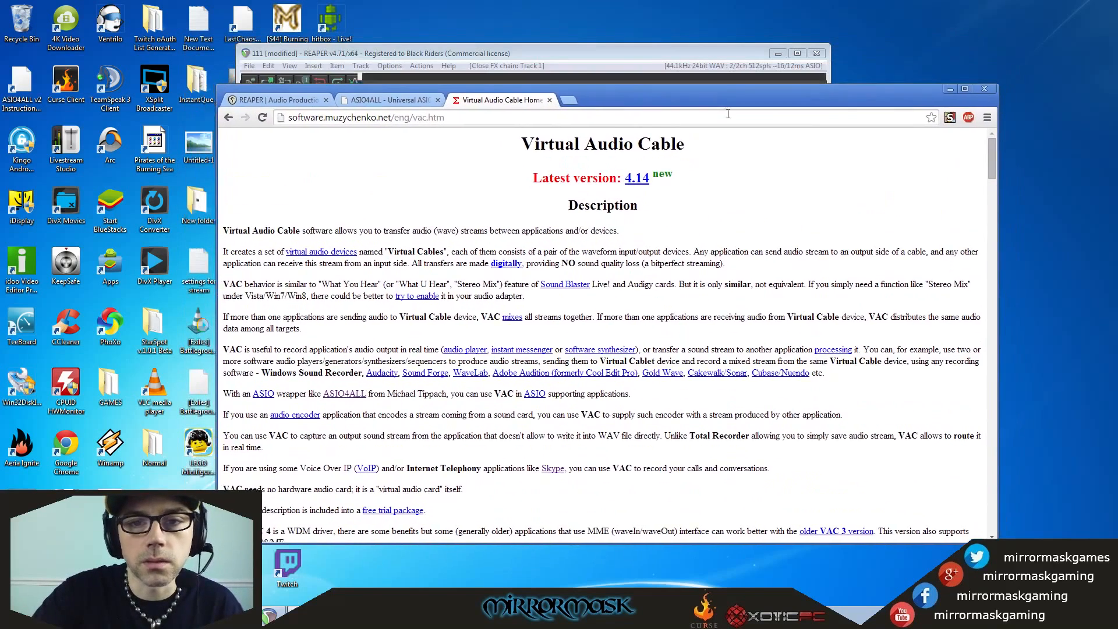
{"action": "left_click", "coordinate": [990, 92]}
{"action": "left_click_drag", "start_coordinate": [644, 52], "coordinate": [658, 63]}
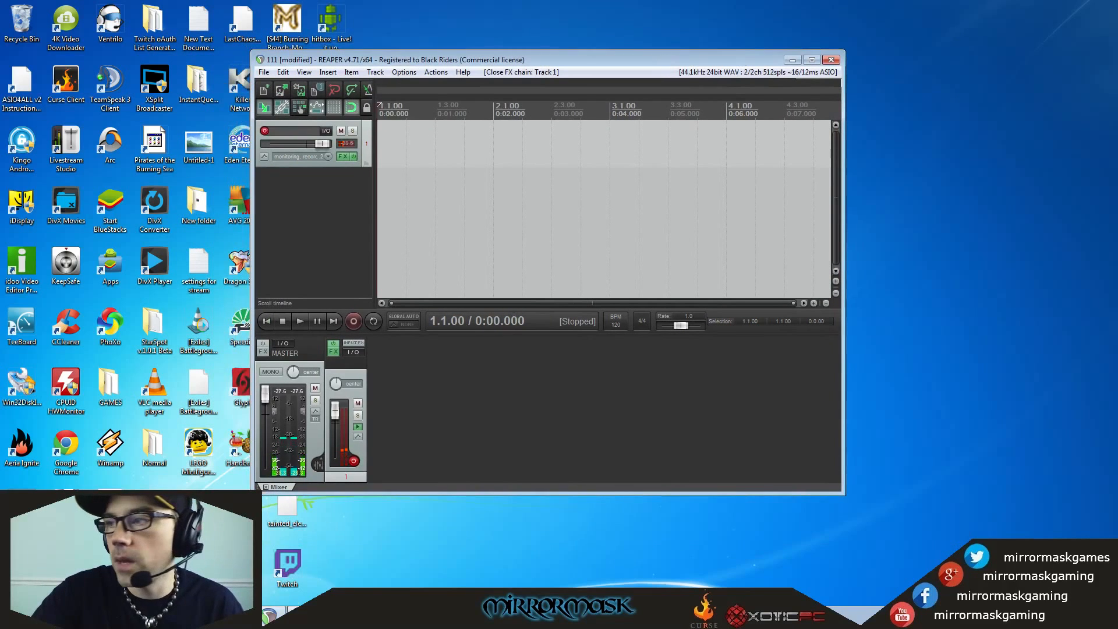